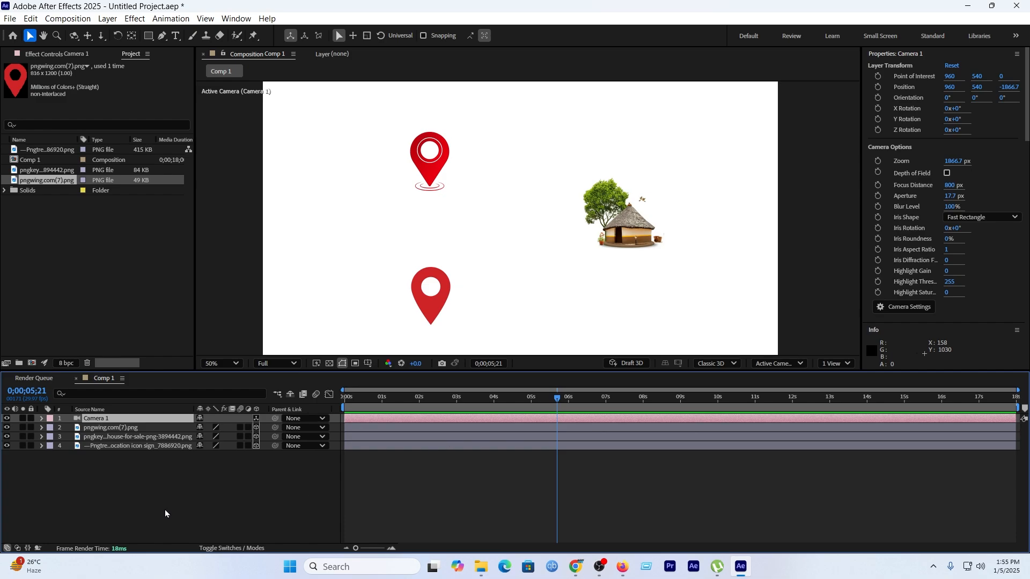
Create a null object, make it a 3D layer, and parent Camera 1 to it.
right_click(173, 480)
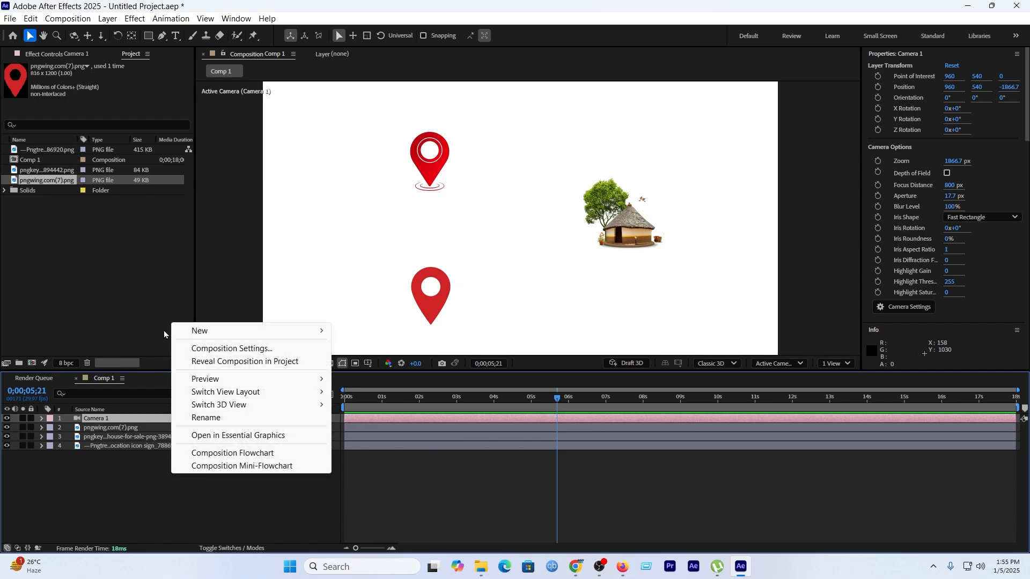
mouse_move(252, 336)
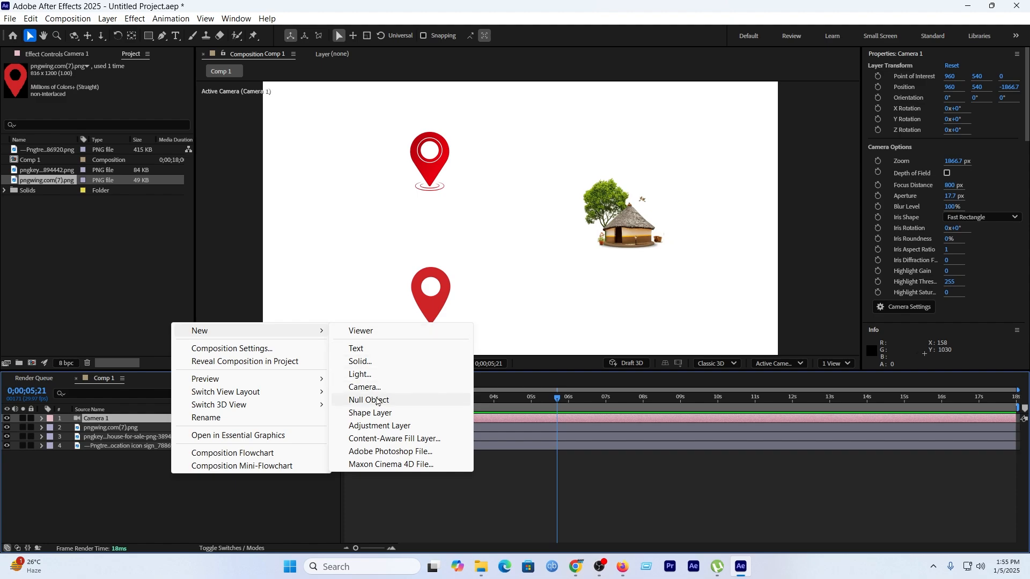
click(378, 400)
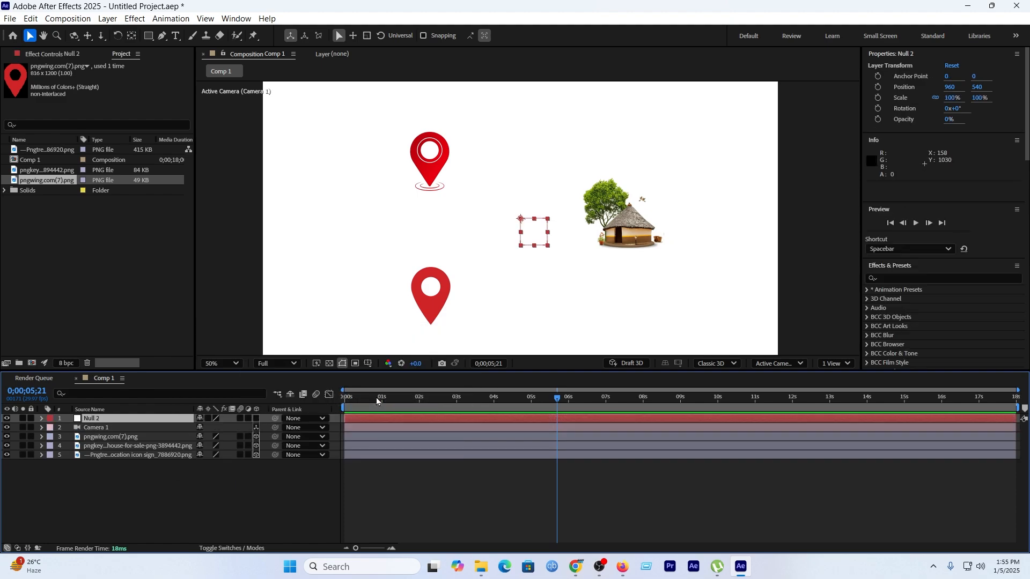
click(256, 420)
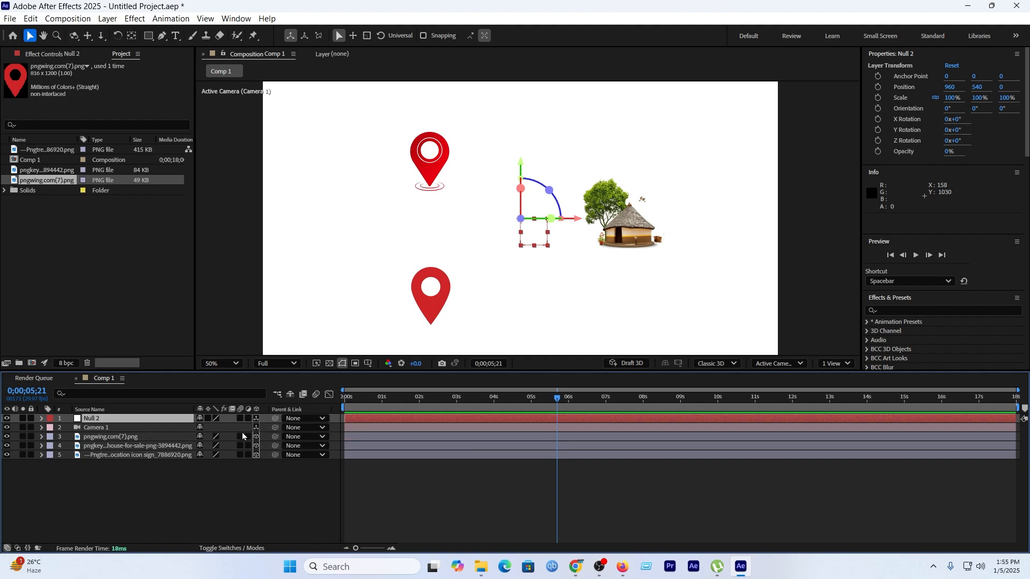
drag(275, 432, 156, 420)
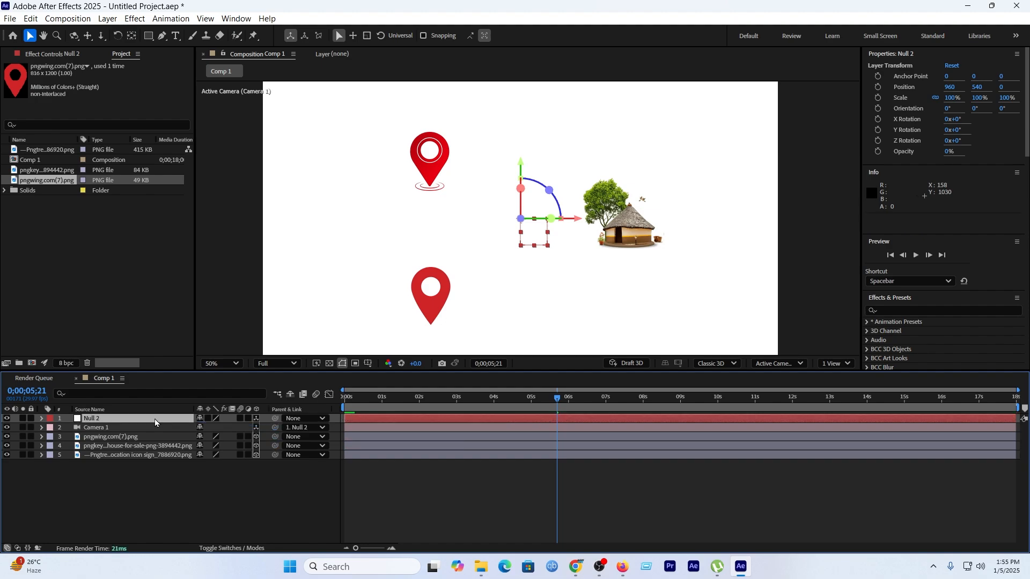
Draw an open red line with the Pen tool from the upper location pin to the hut and back to the lower pin.
click(160, 38)
click(206, 476)
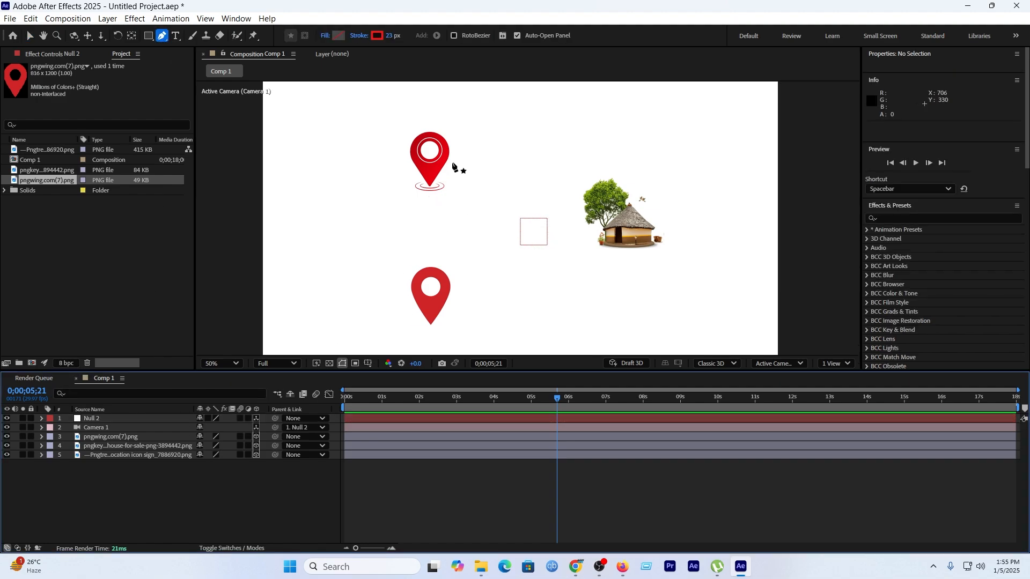
click(456, 145)
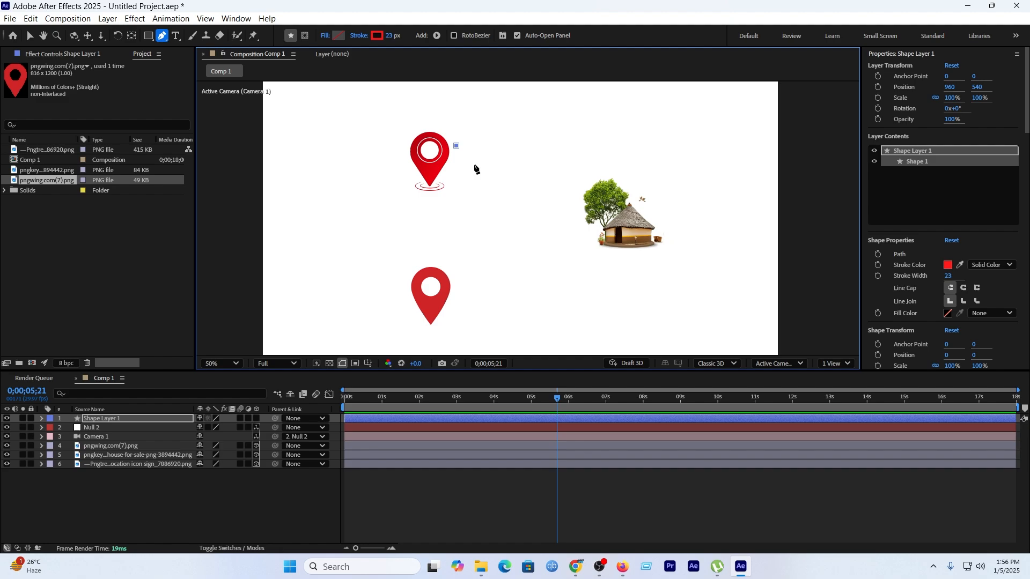
click(586, 236)
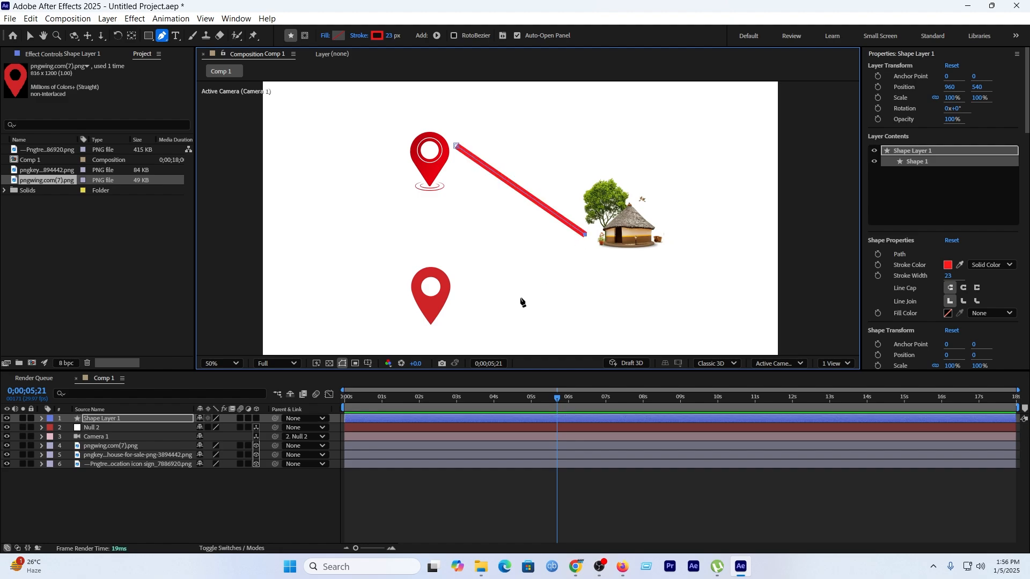
click(460, 307)
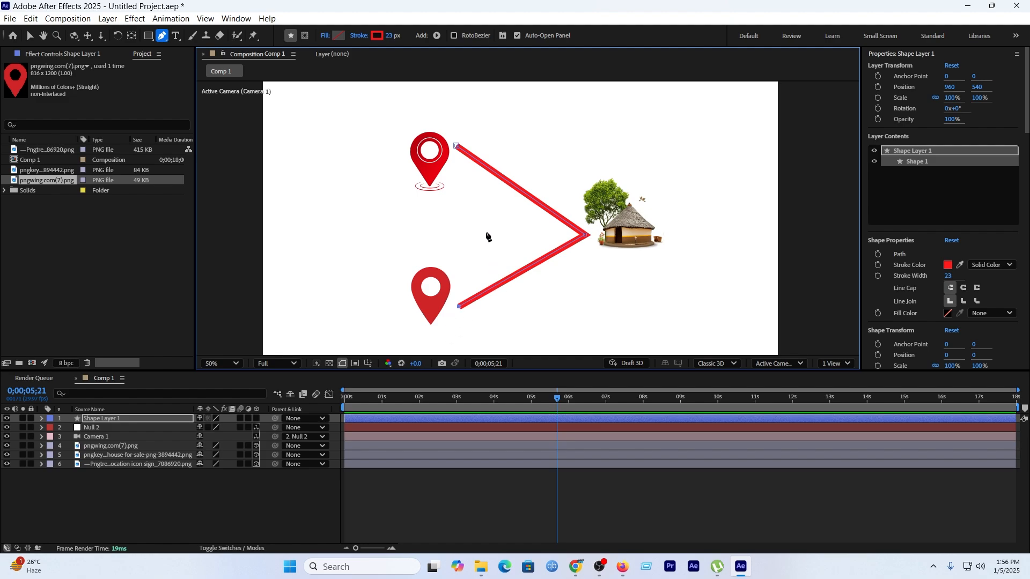
scroll(490, 233, up, 2)
scroll(692, 230, down, 2)
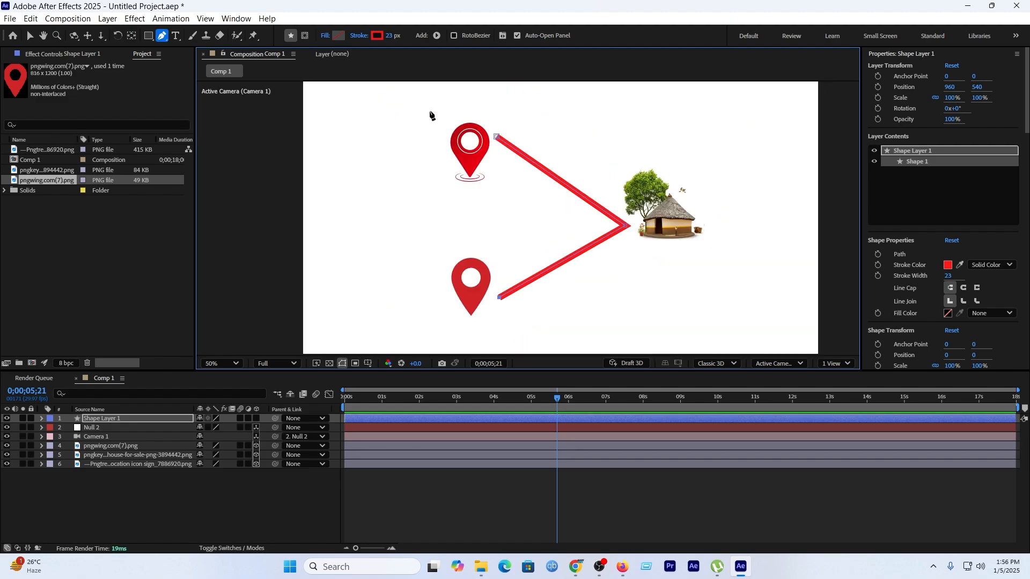
Set the route line's stroke width to 11 px, keeping the solid colour stroke.
drag(390, 35, 378, 44)
click(377, 36)
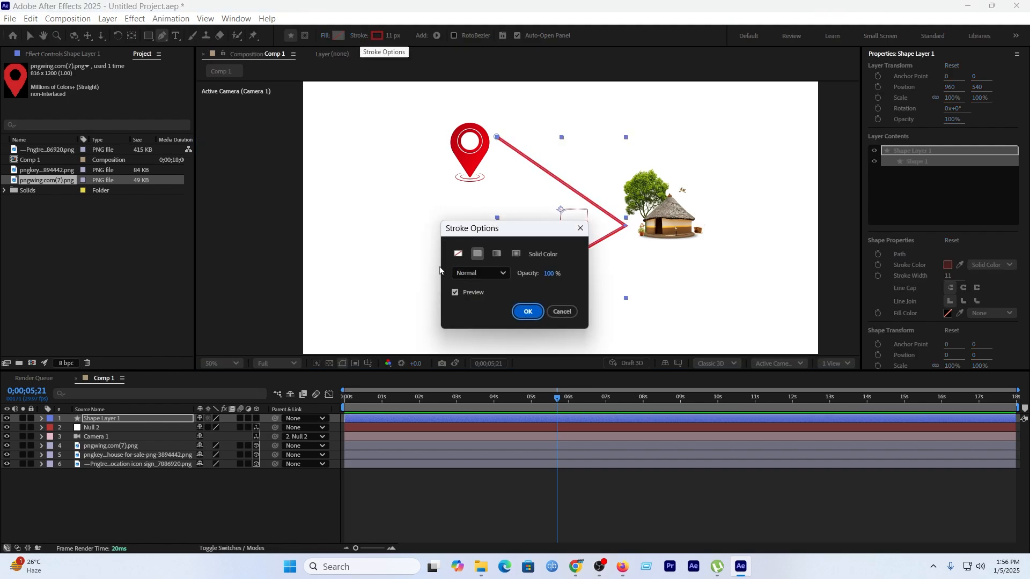
click(527, 312)
scroll(579, 276, up, 2)
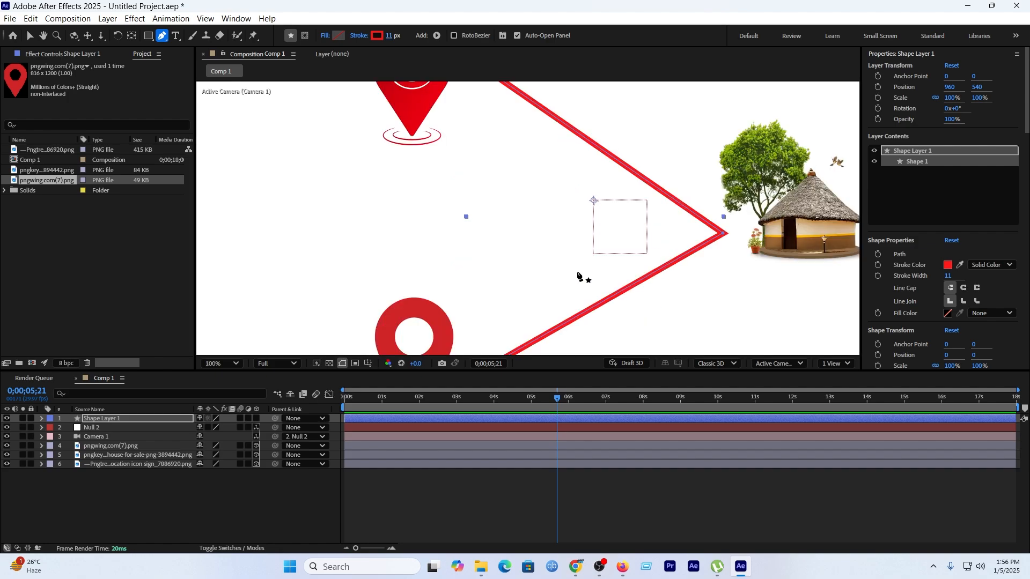
Copy the Path property of Shape 1 in Shape Layer 1, and collapse the layer.
click(110, 422)
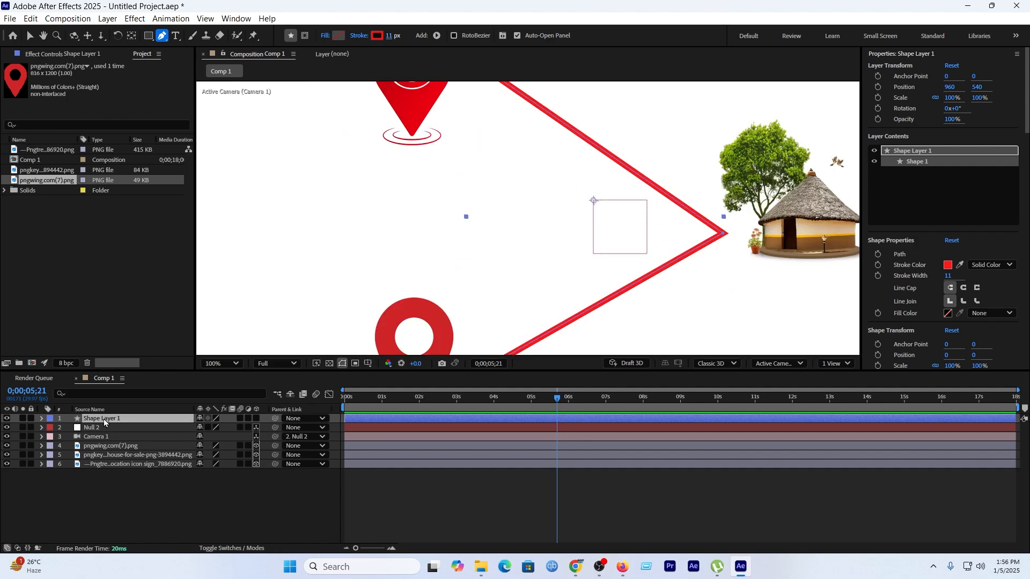
scroll(492, 229, down, 2)
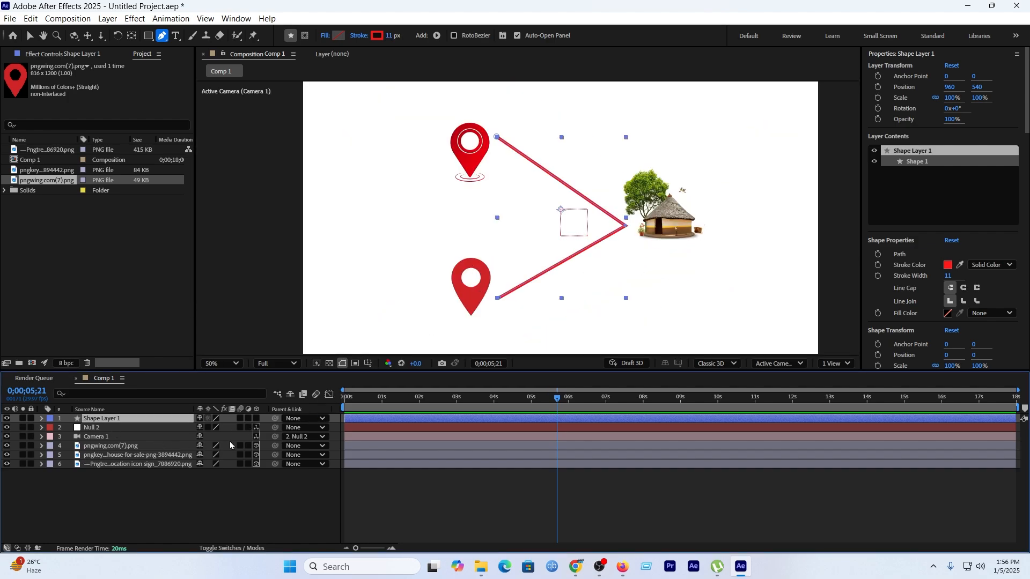
click(41, 422)
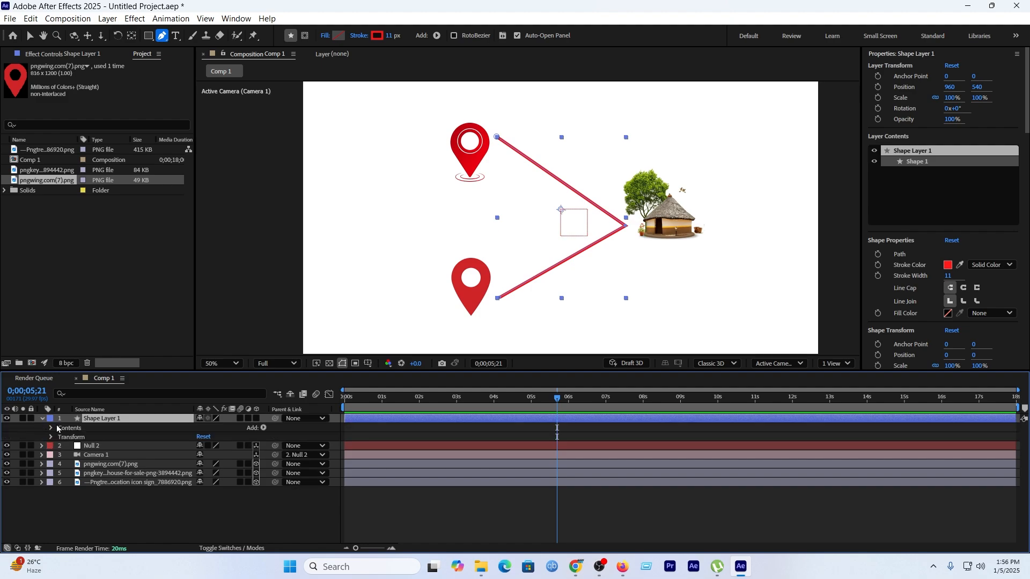
click(51, 428)
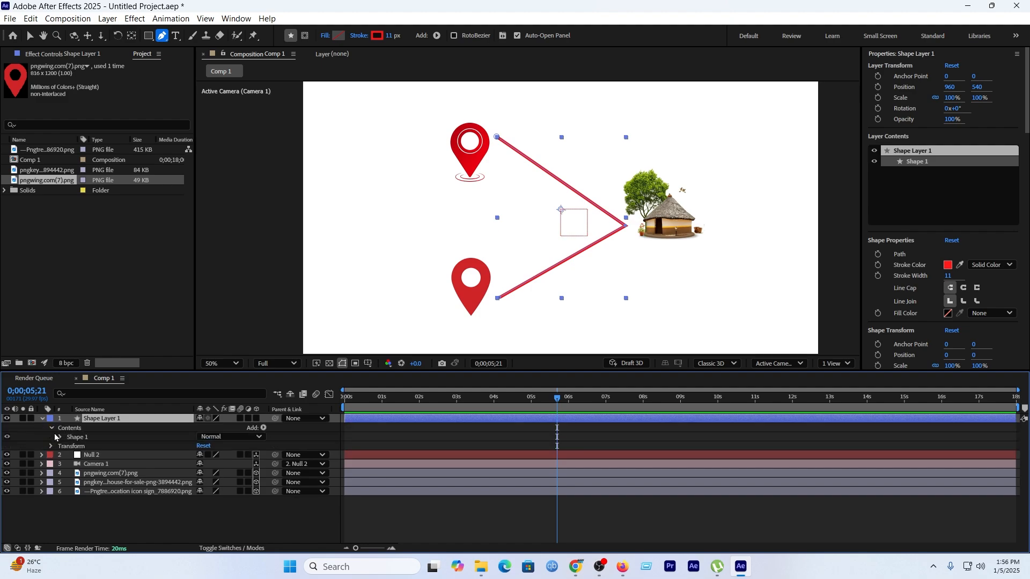
click(61, 439)
click(81, 447)
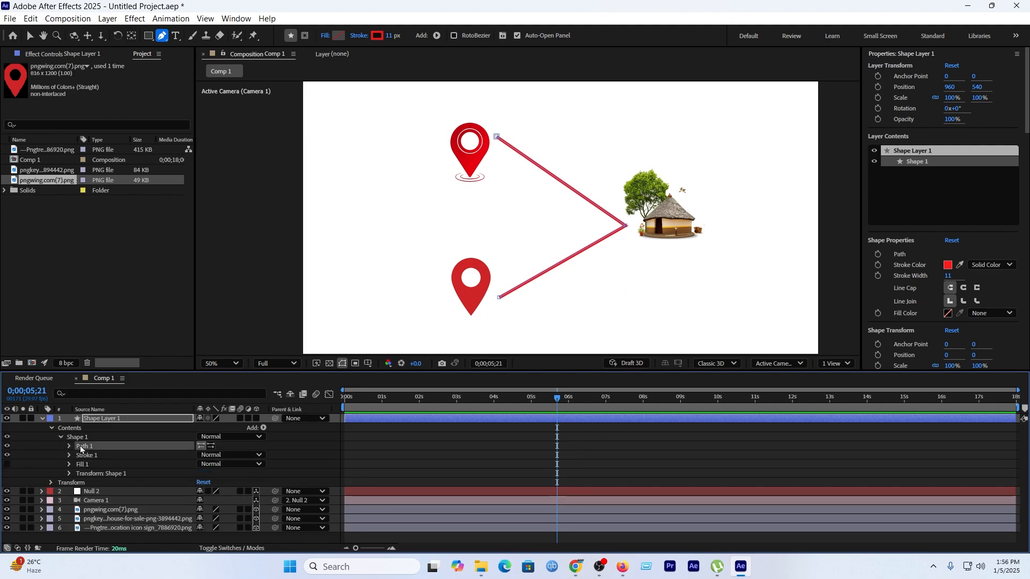
click(69, 447)
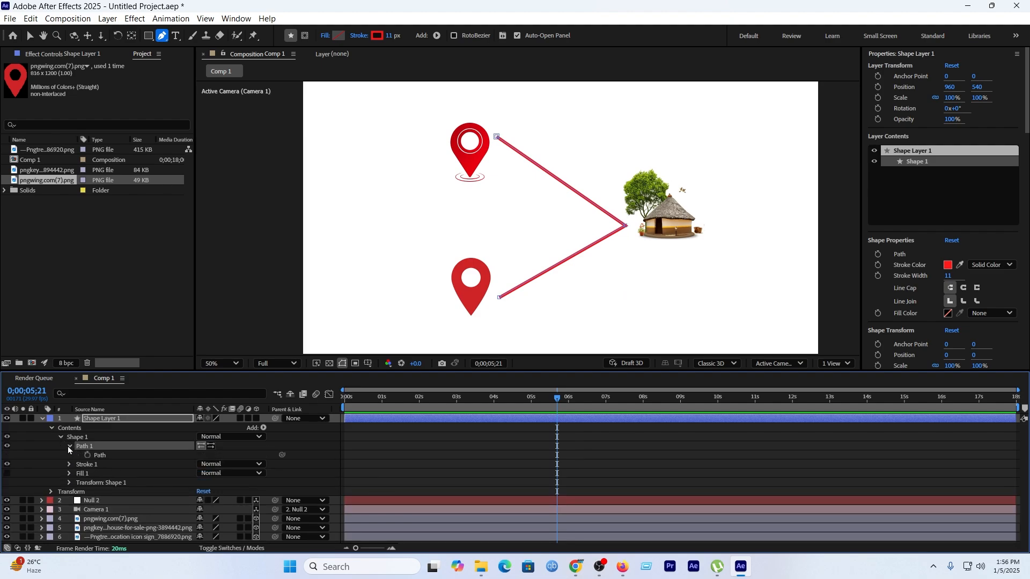
click(98, 458)
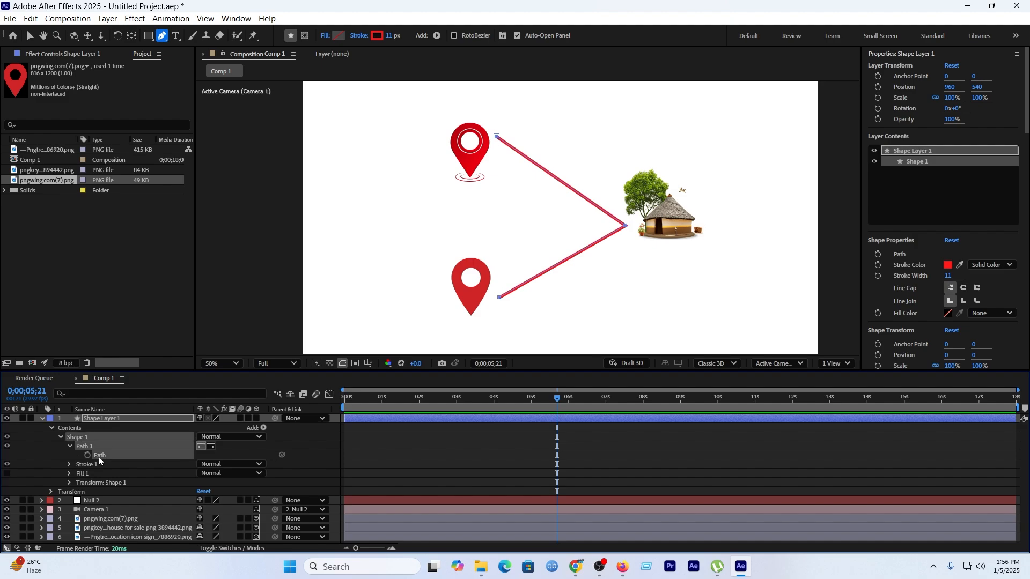
click(42, 419)
Show the Position property of Null 2 at time 0;00;00;00 and set its X and Y values to 0.
click(90, 428)
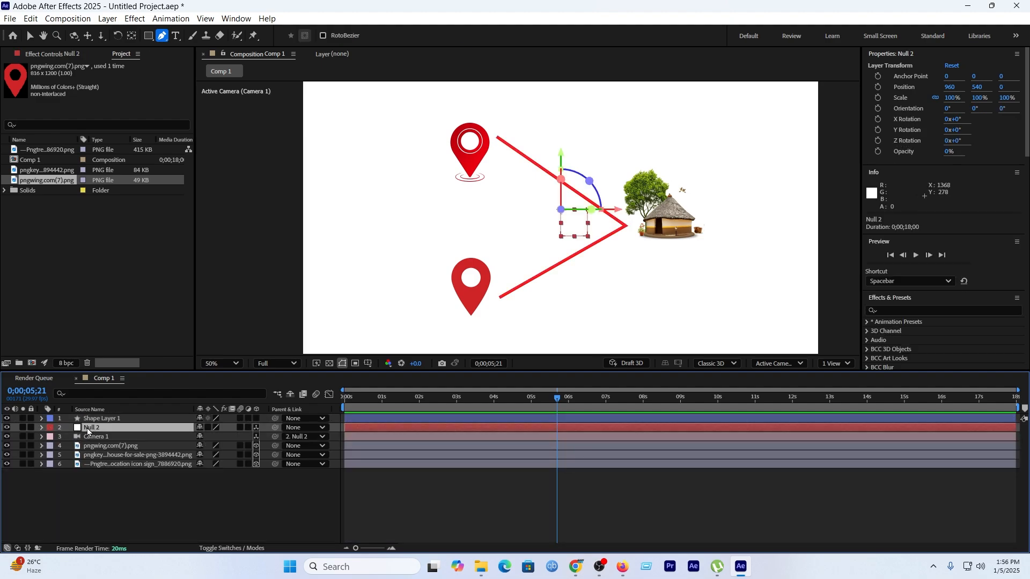
key(p)
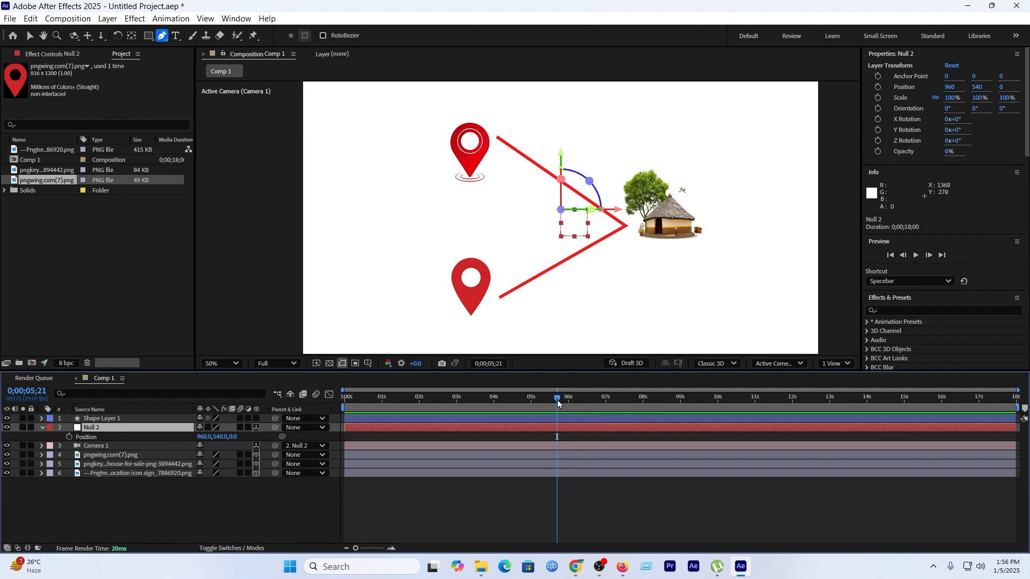
drag(558, 400, 344, 408)
click(85, 438)
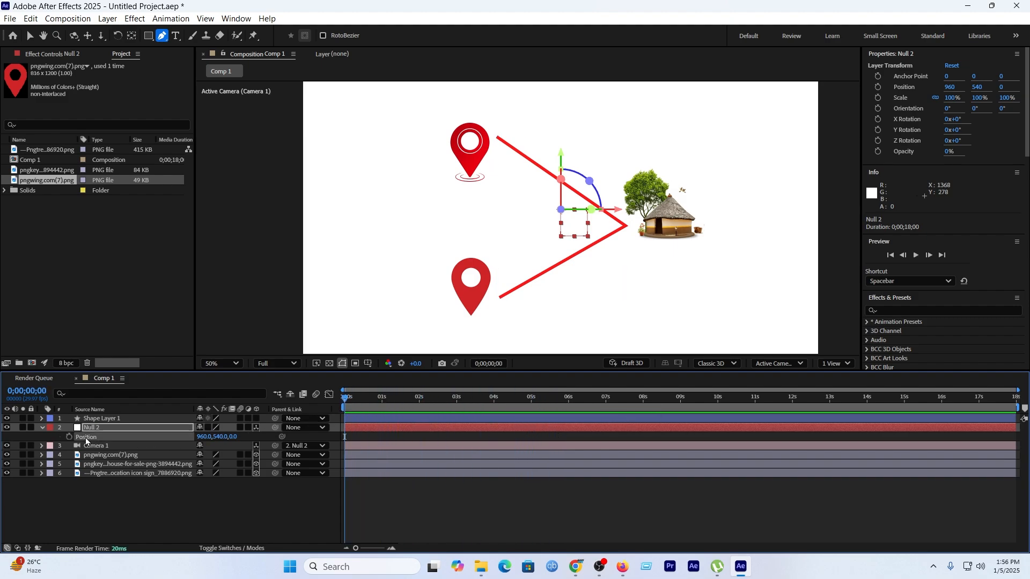
click(203, 438)
text(0)
key(Tab)
text(0)
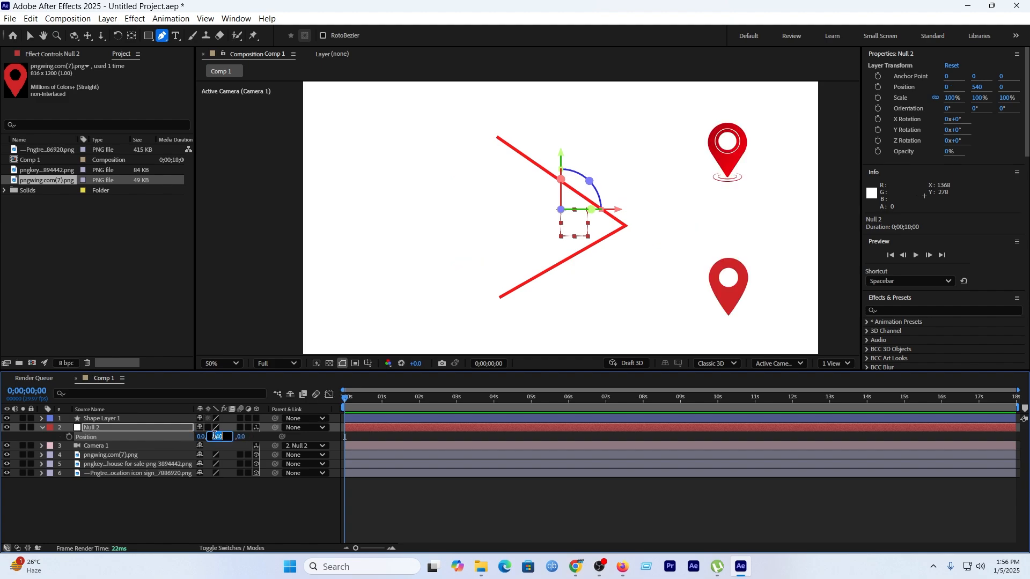
key(Return)
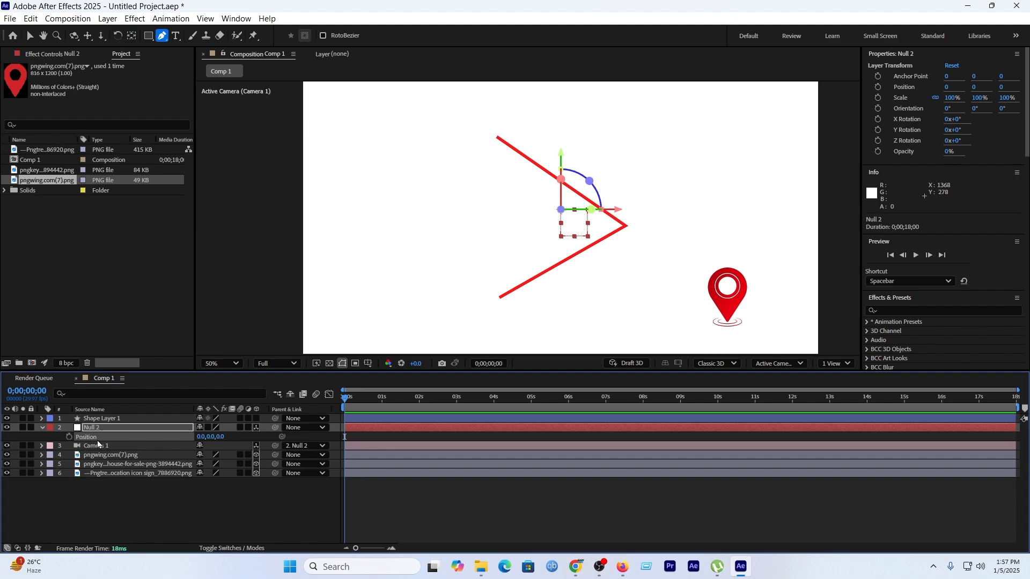
Paste the copied path into Null 2's Position as keyframes from the start and preview the camera motion.
key(ctrl+v)
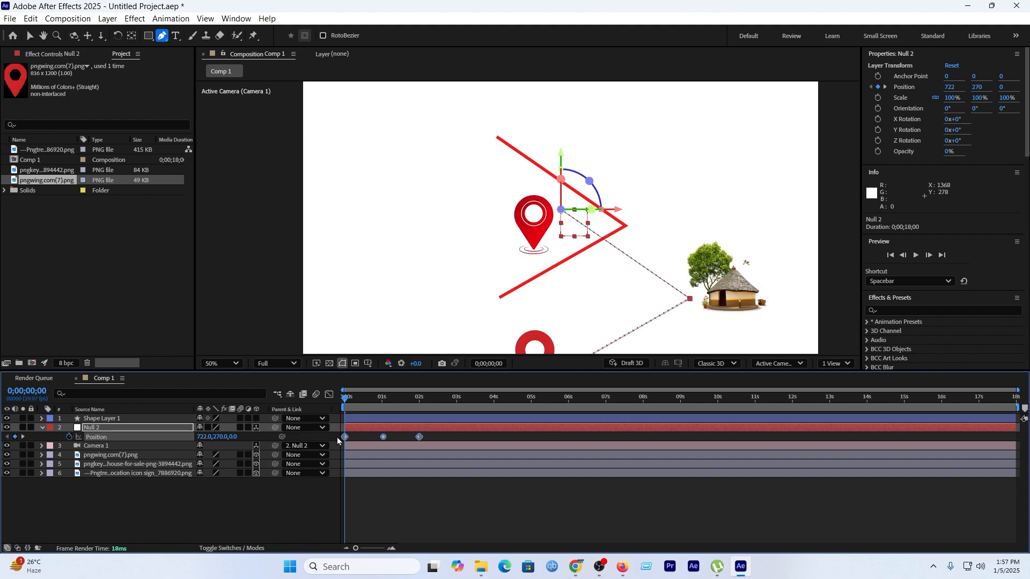
key(space)
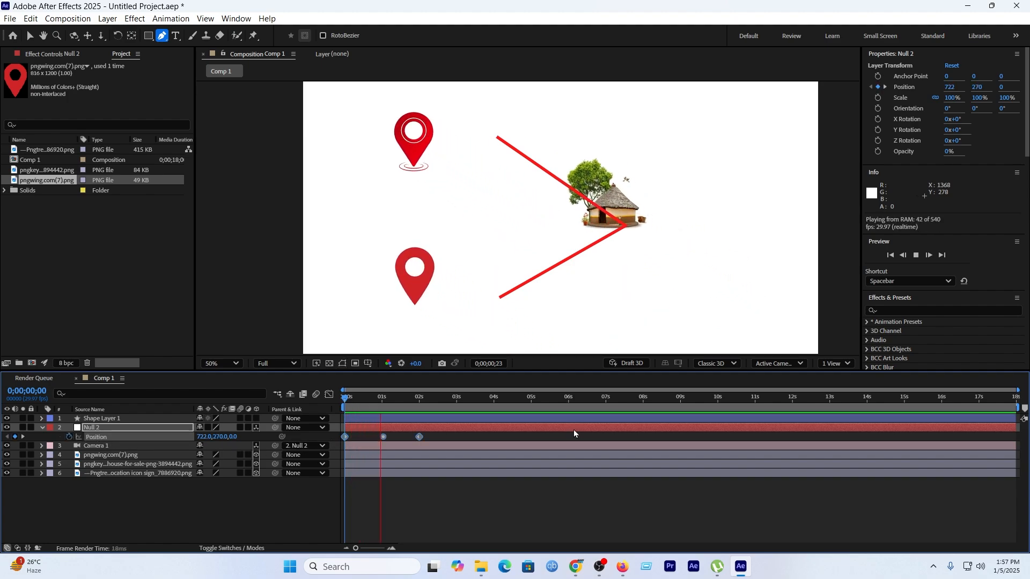
key(space)
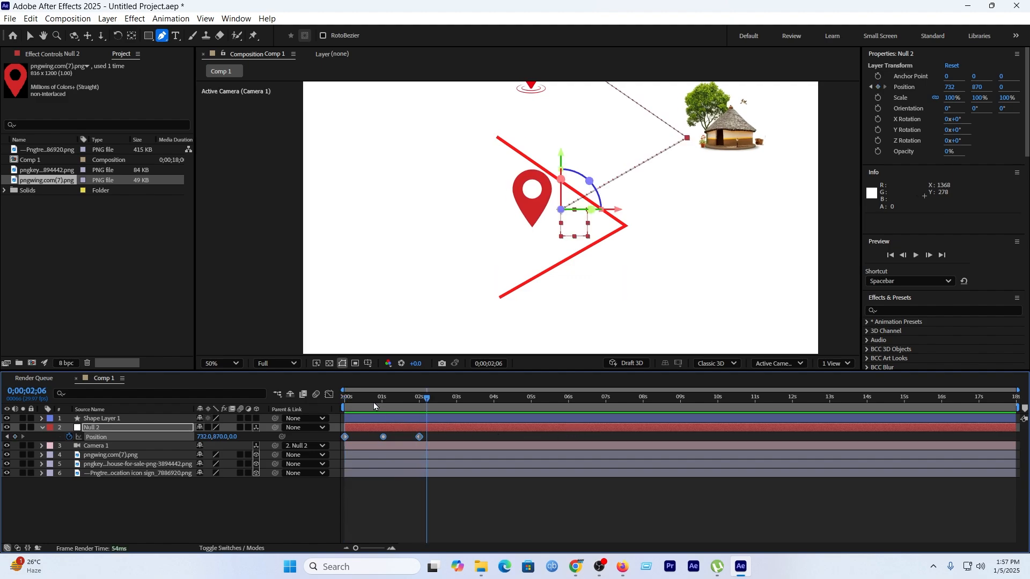
key(Home)
Make Shape Layer 1 a 3D layer and preview the camera following the route line from the start.
click(118, 420)
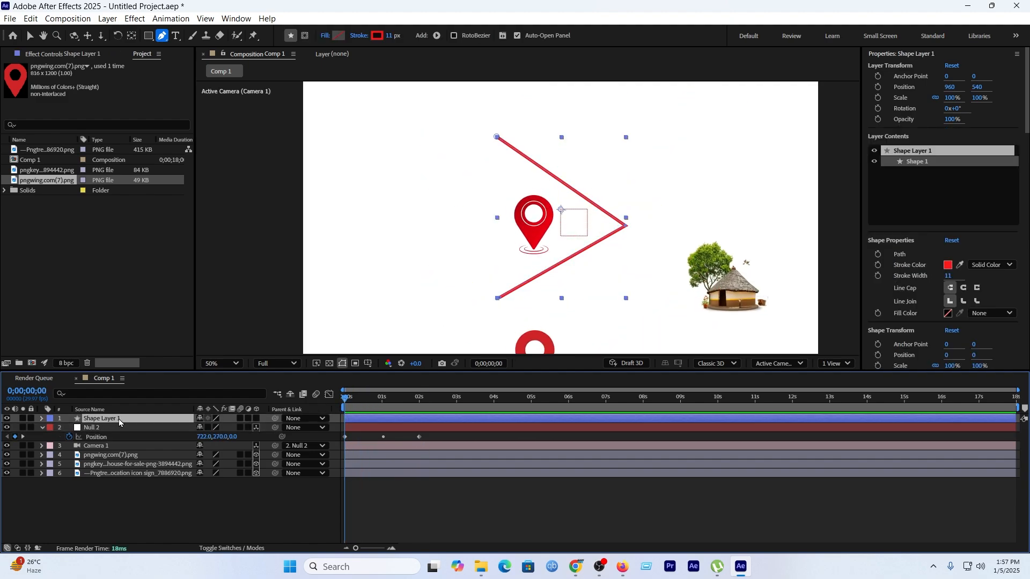
click(256, 419)
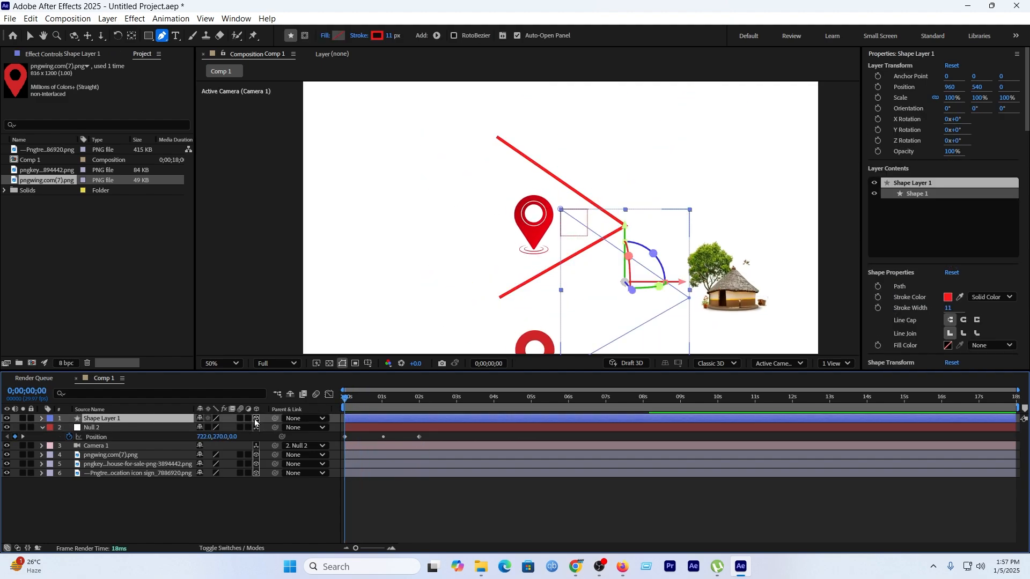
key(space)
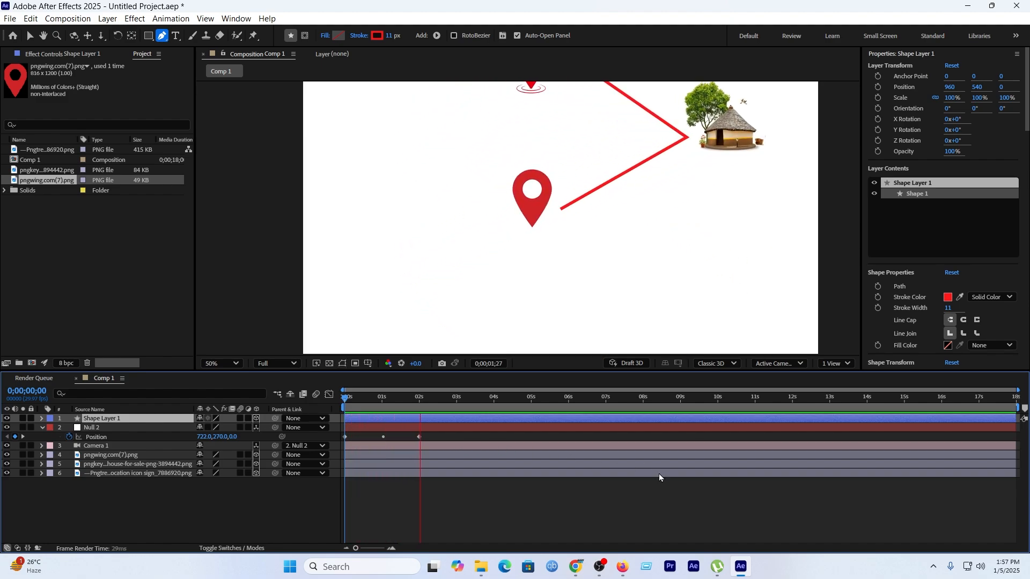
key(space)
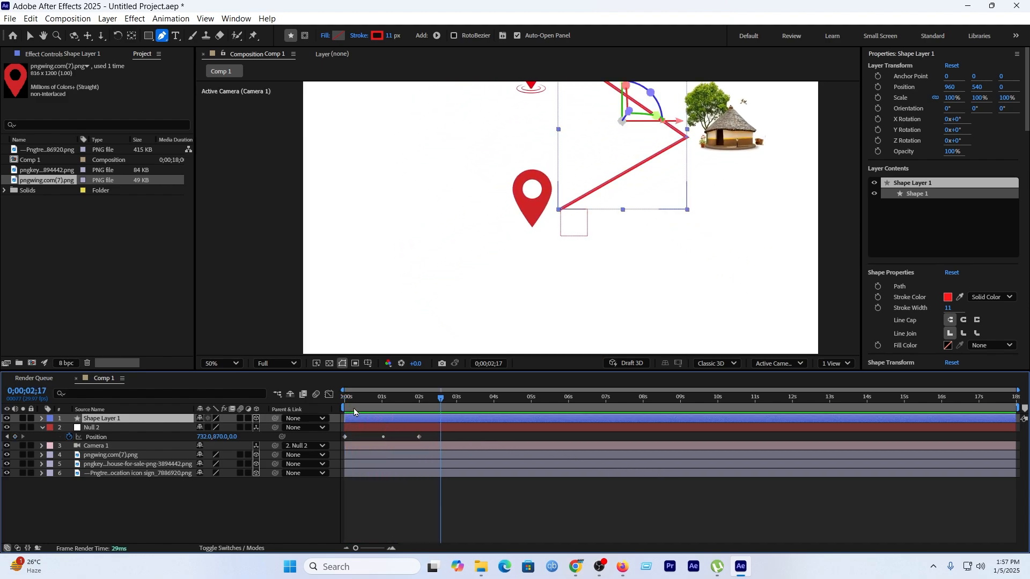
click(341, 407)
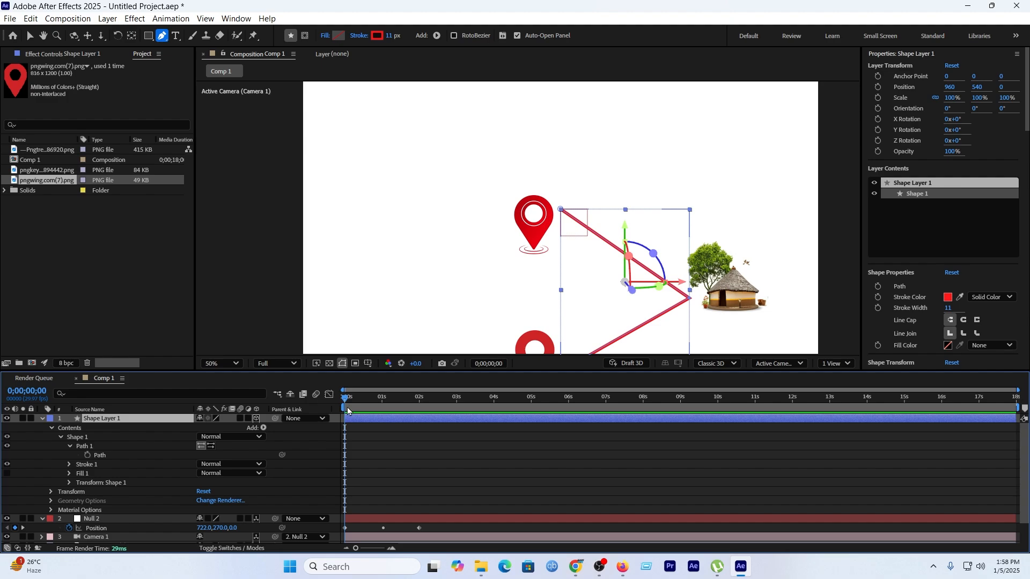
key(space)
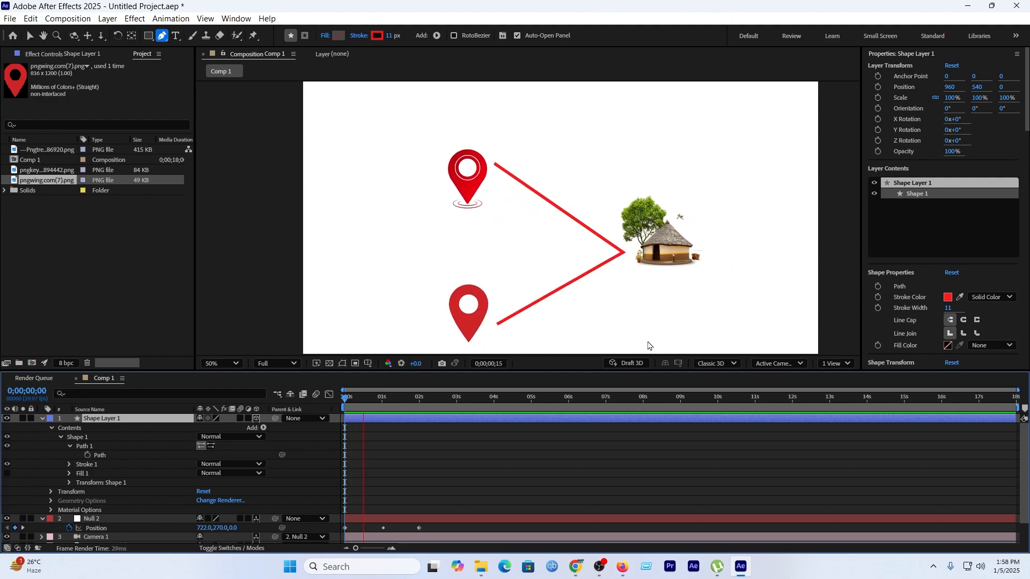
key(space)
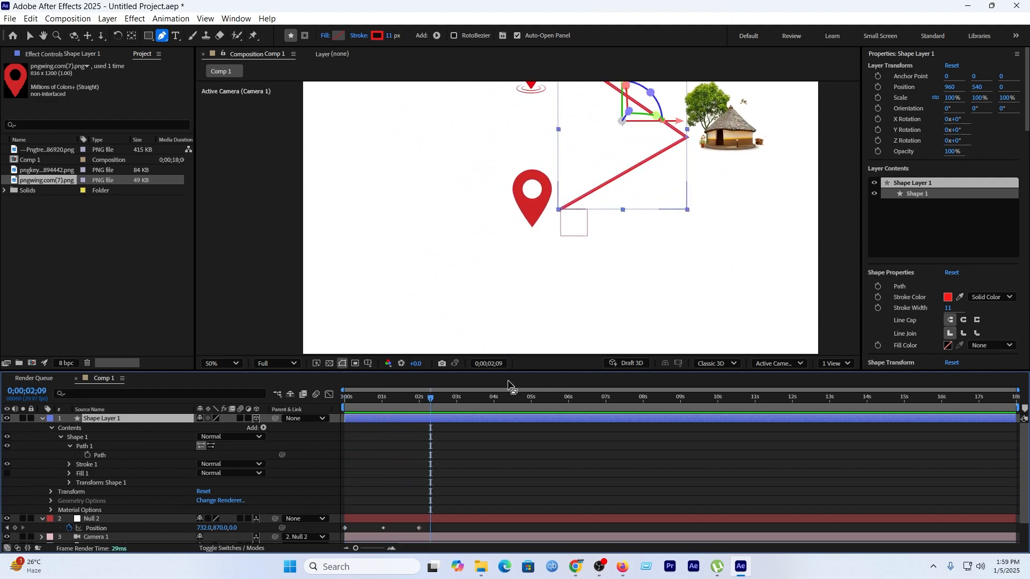
Add Trim Paths to the contents of Shape Layer 1 and reveal its properties.
click(264, 428)
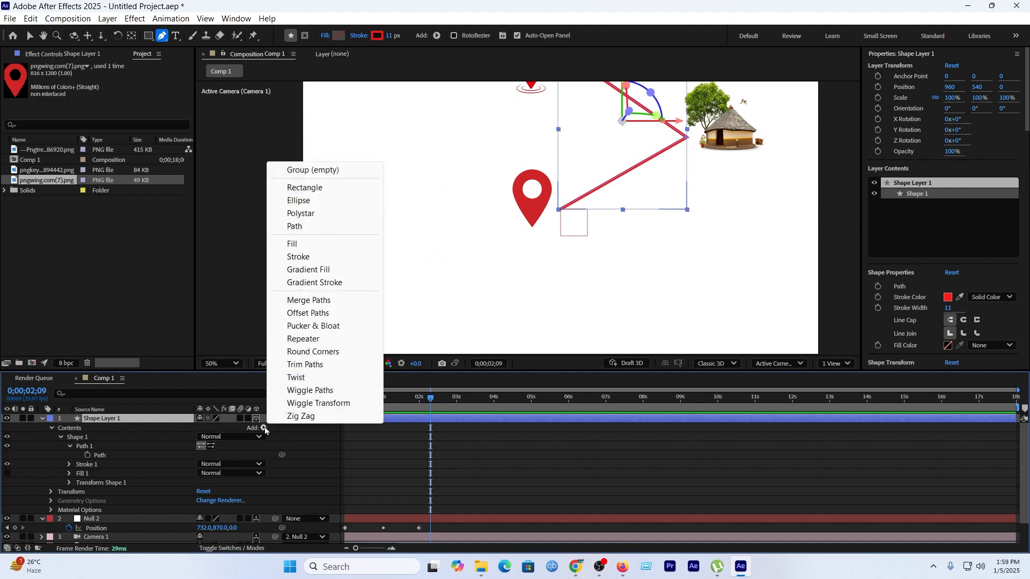
click(304, 366)
scroll(187, 490, down, 1)
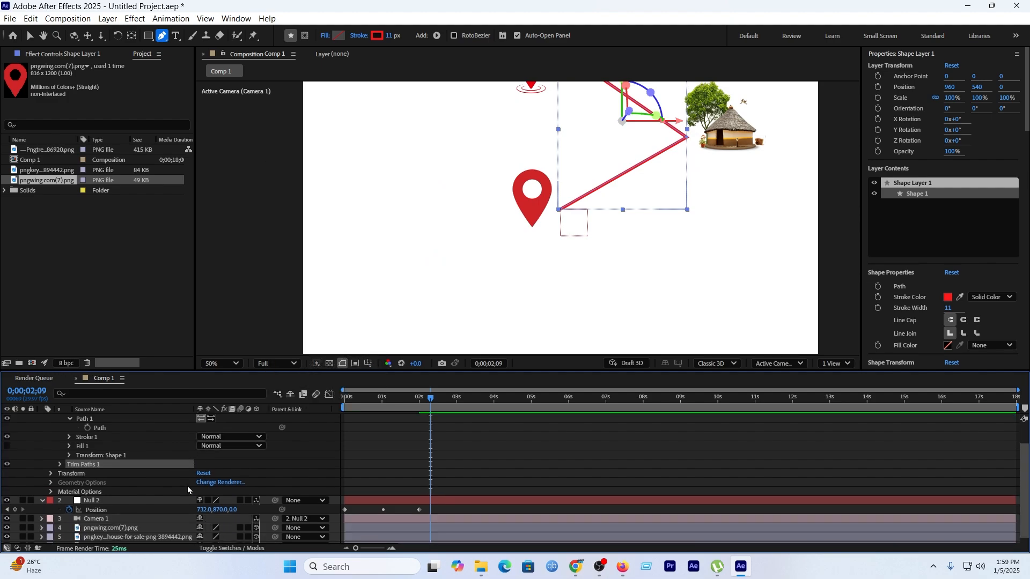
click(61, 466)
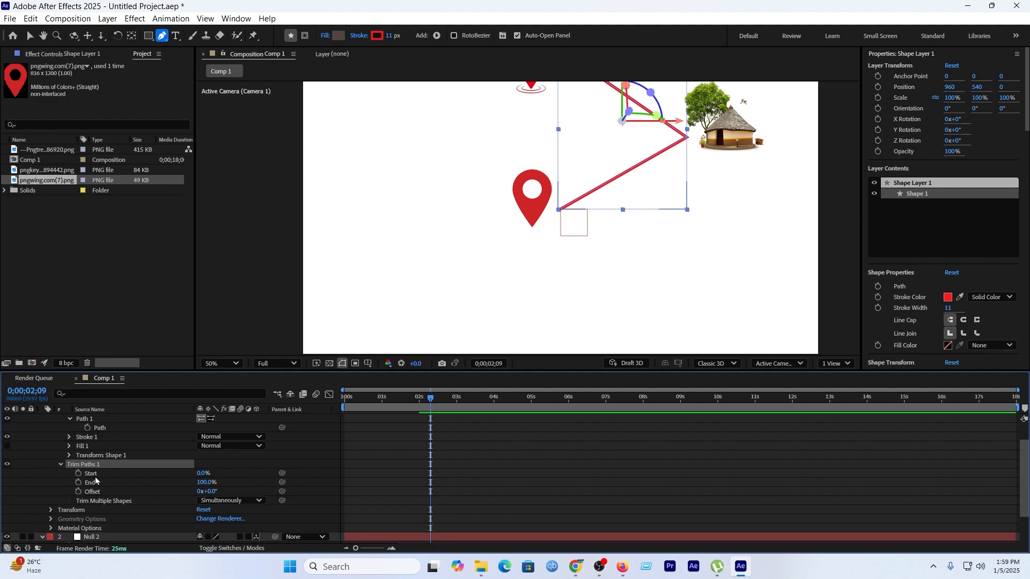
Keyframe the Trim Paths End at 100% at 0;00;02;00 and 0% at 0;00;00;00, and preview the route line drawing on.
scroll(372, 475, down, 2)
drag(357, 408, 420, 415)
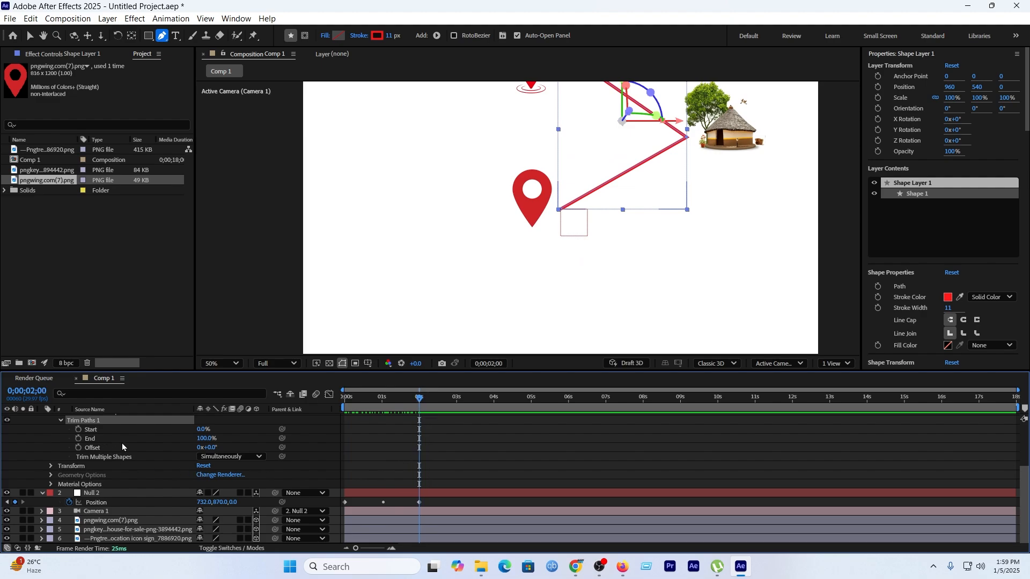
click(78, 440)
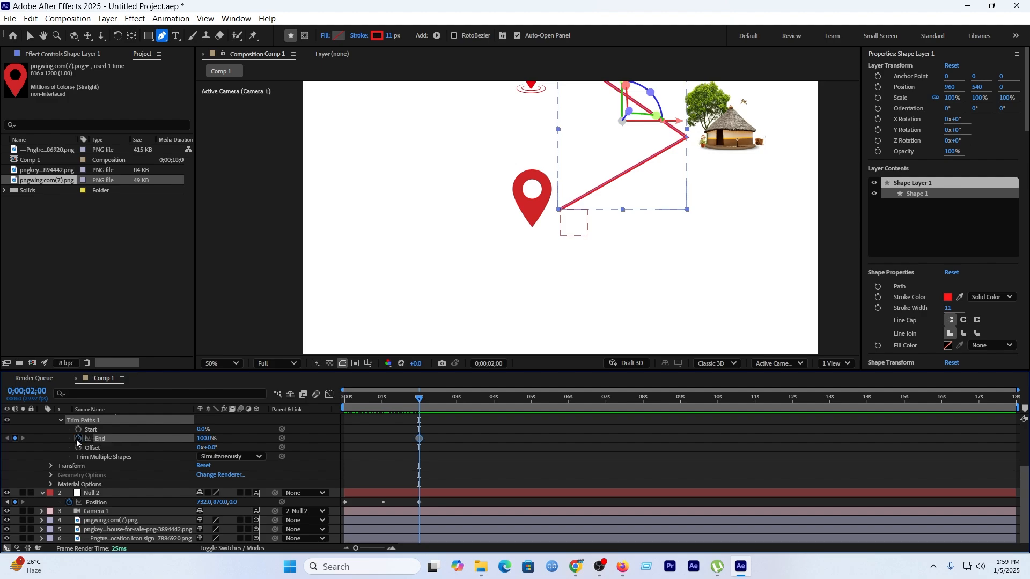
drag(421, 400, 344, 412)
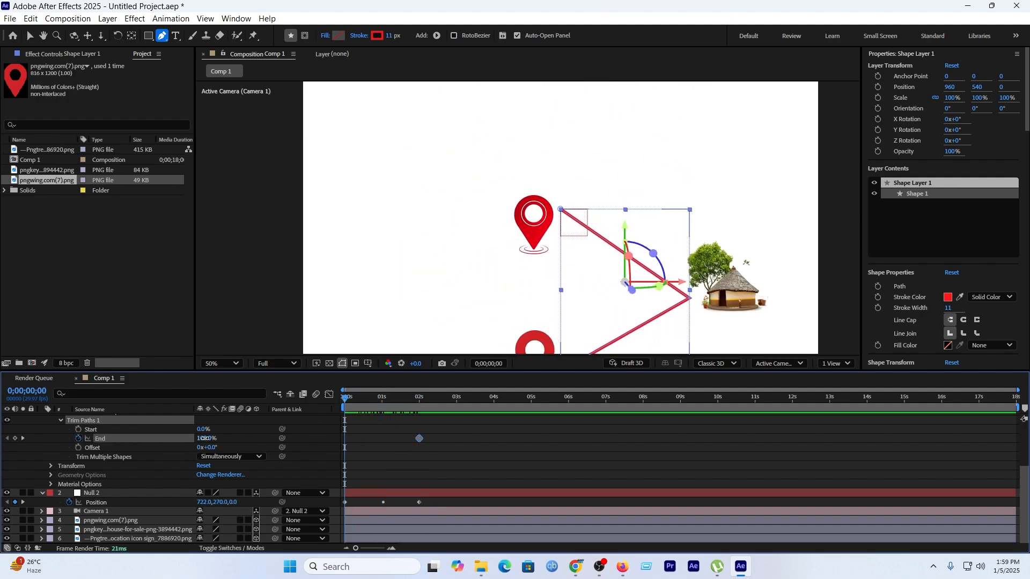
drag(204, 438, 152, 444)
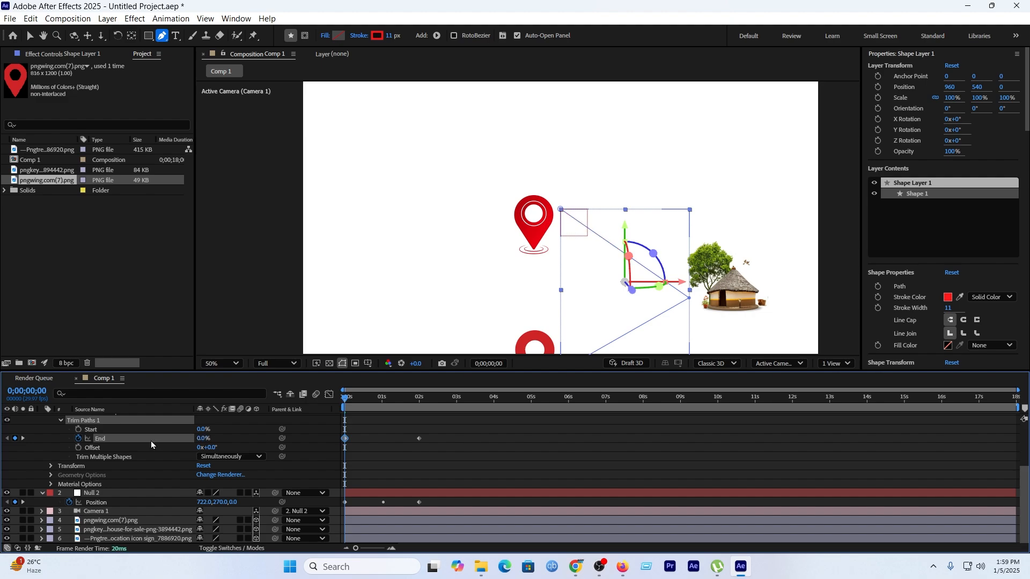
key(space)
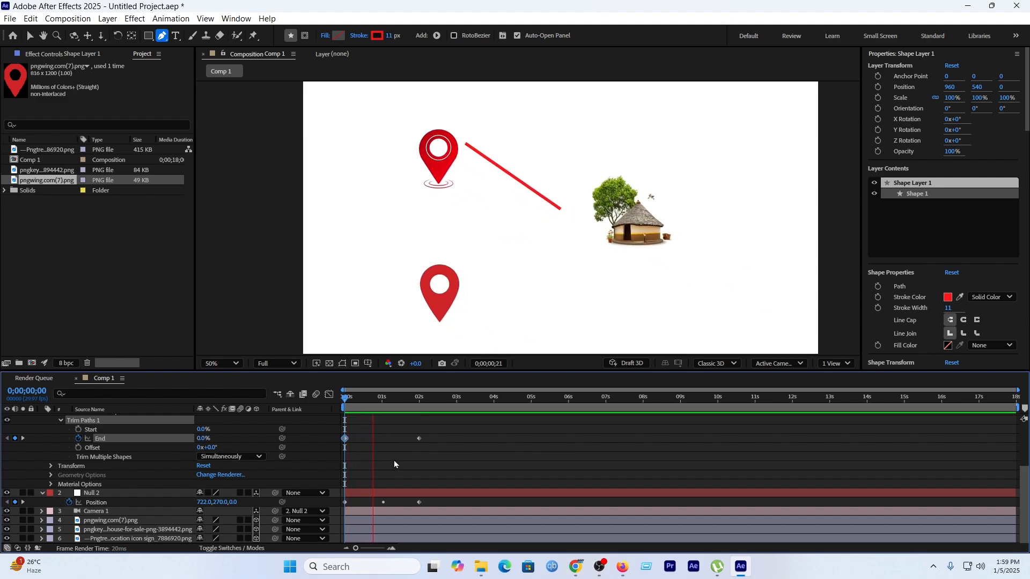
click(449, 432)
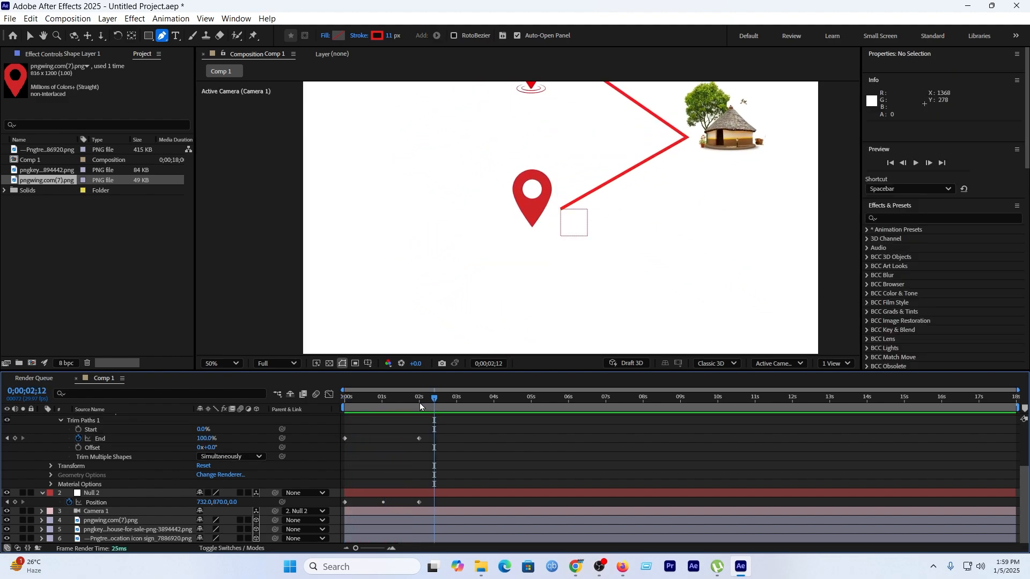
Move the last Trim Paths End keyframe and Null 2's last Position keyframe to about 4 seconds, and preview from the start.
drag(419, 439, 495, 446)
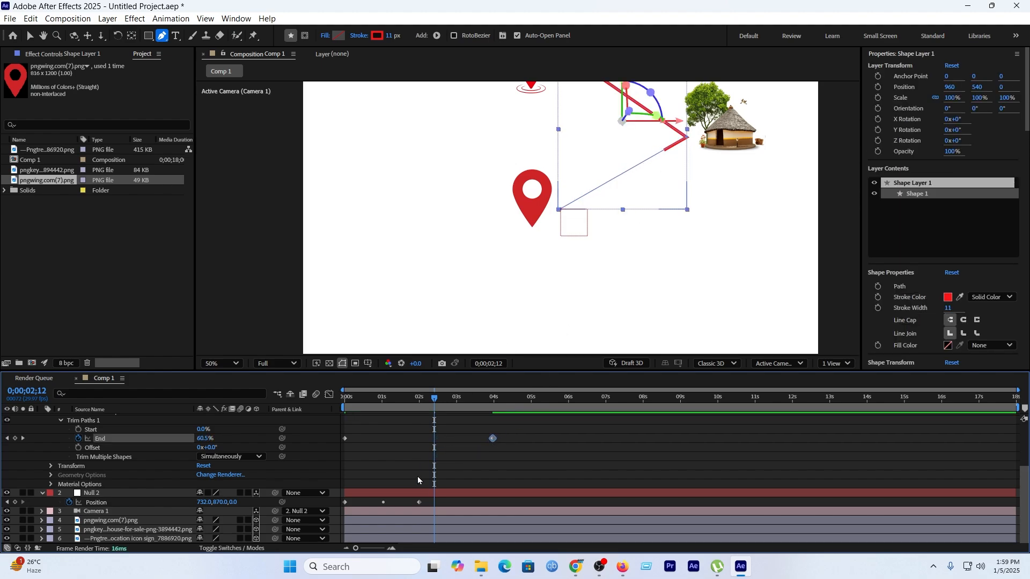
drag(420, 503, 491, 500)
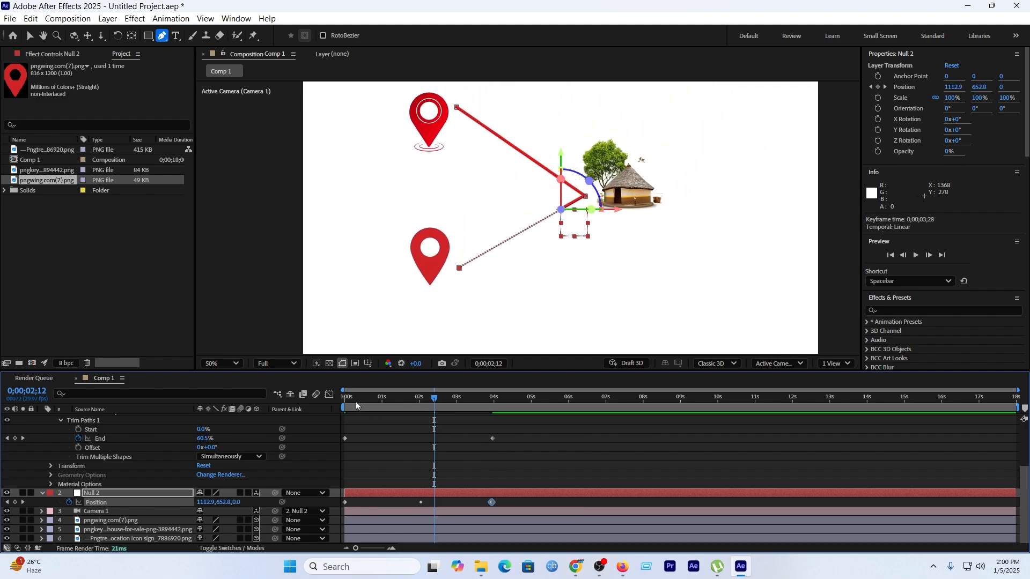
drag(356, 399, 332, 407)
key(space)
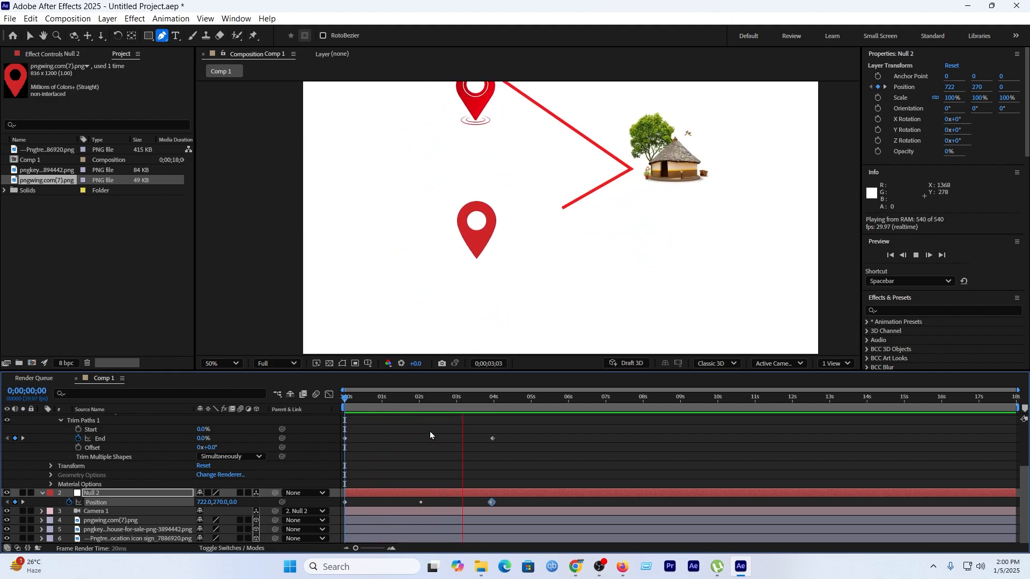
click(454, 404)
Add dashes to Stroke 1 of the route line at 0;00;02;07 and set the Dash value to 28.
drag(454, 406, 427, 406)
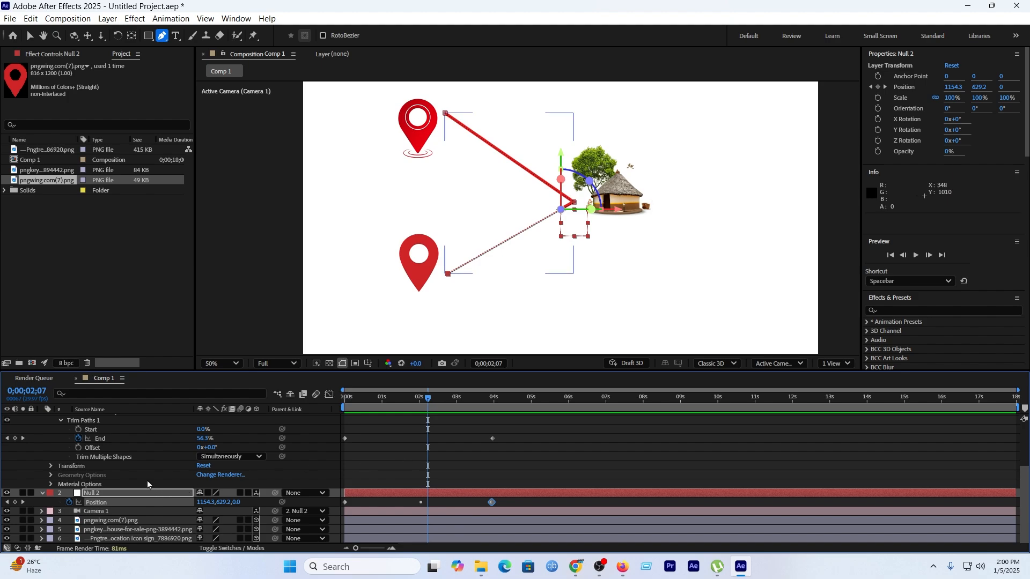
scroll(147, 480, up, 3)
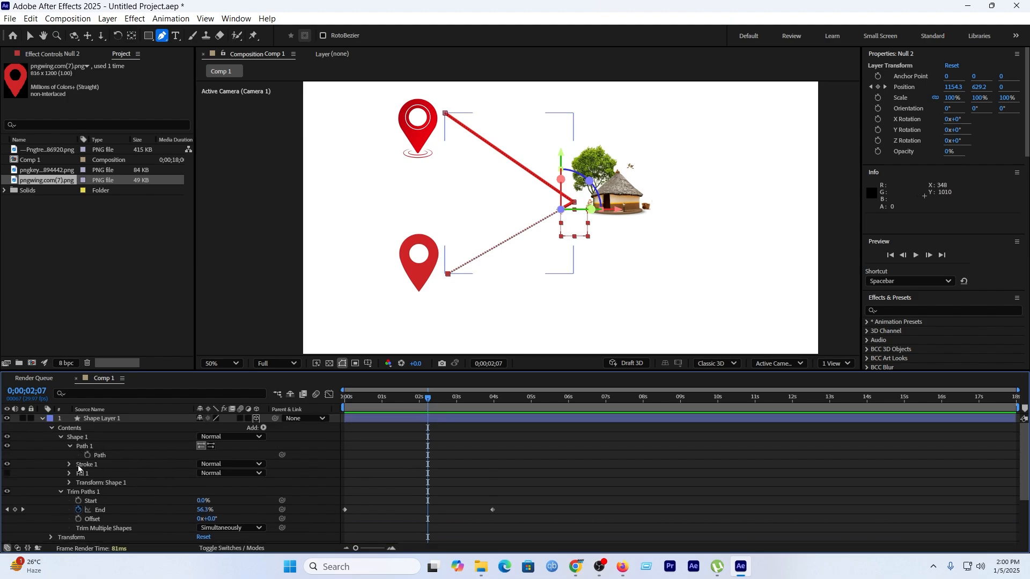
click(68, 464)
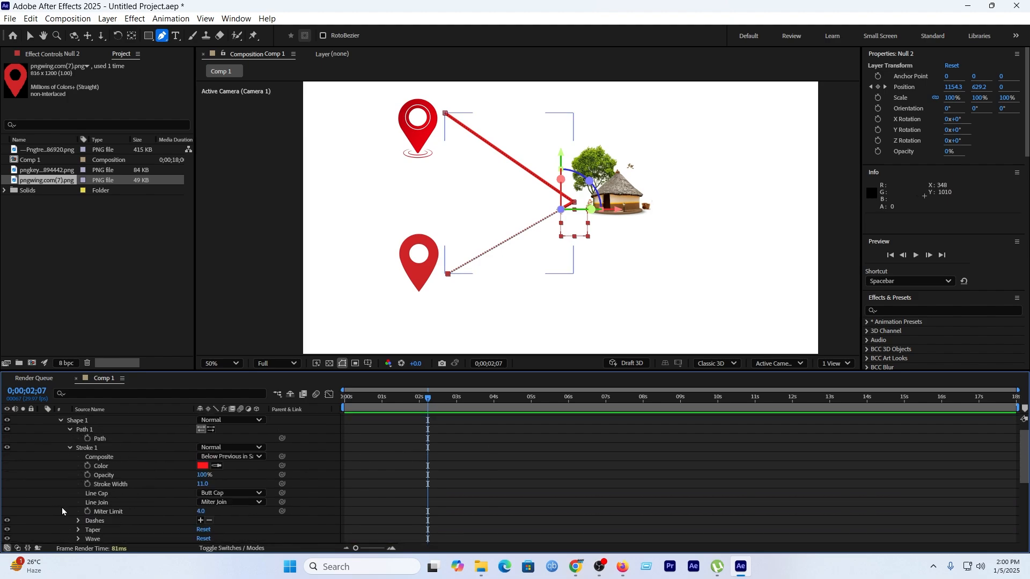
scroll(118, 503, down, 1)
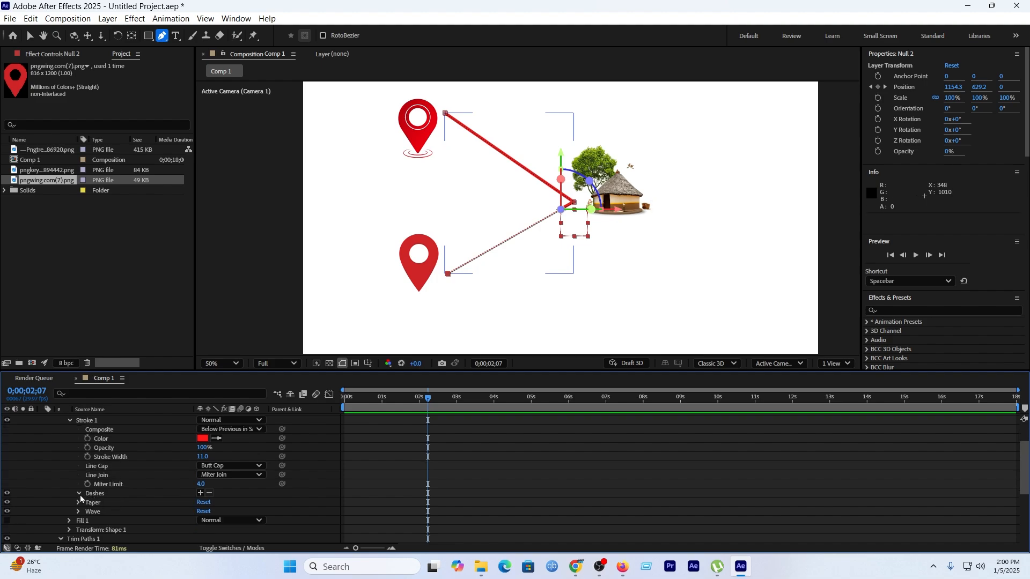
click(200, 493)
scroll(449, 198, up, 1)
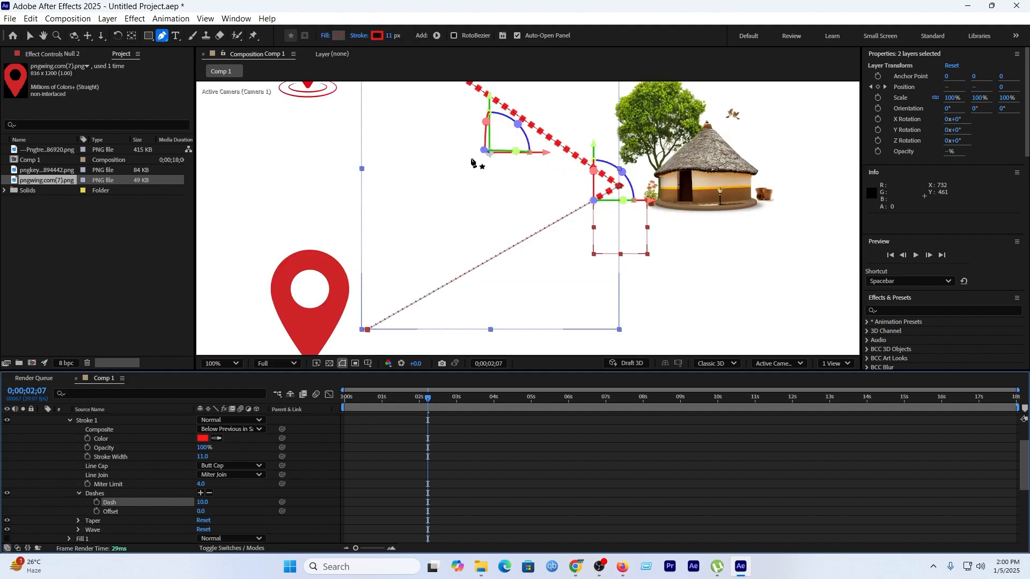
drag(474, 172, 499, 294)
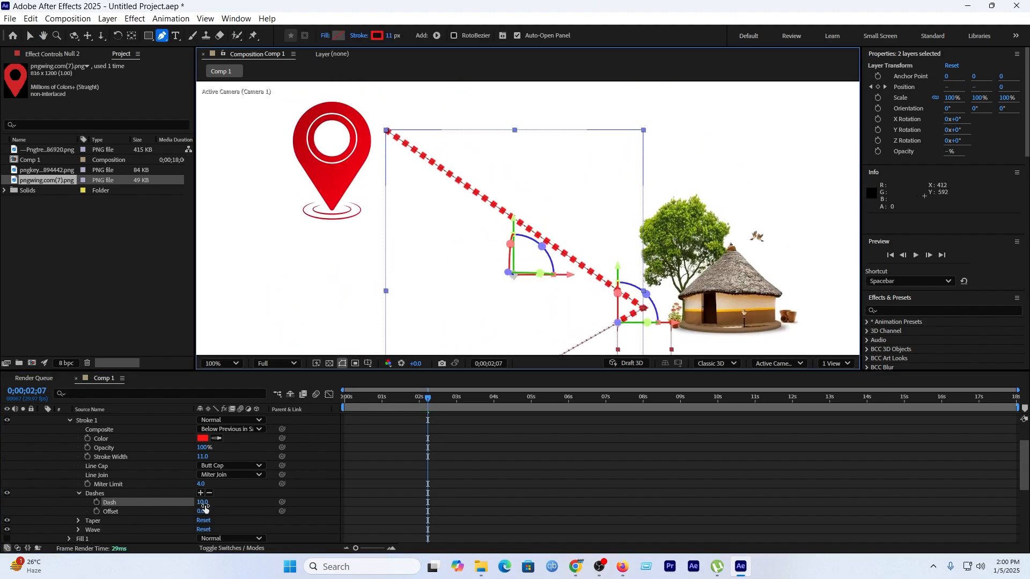
drag(200, 503, 206, 500)
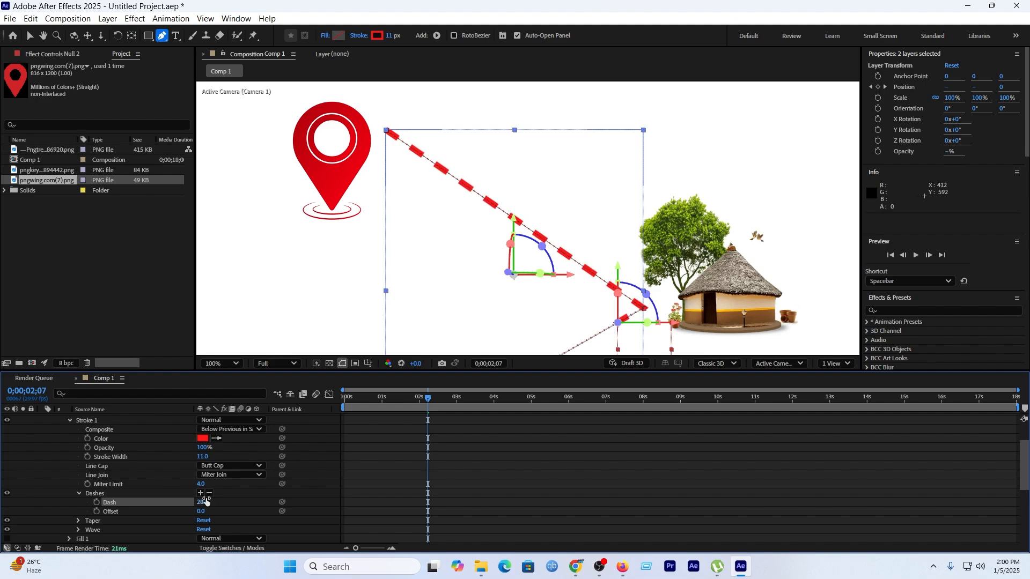
Briefly preview the dashed line from the start and fit the whole composition in the viewer.
drag(370, 399, 343, 400)
key(space)
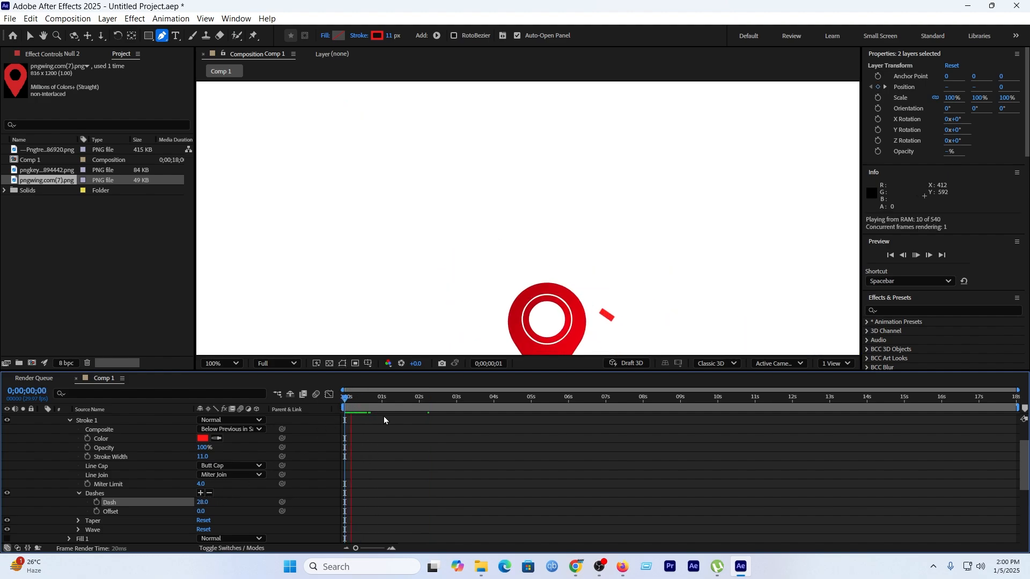
key(space)
scroll(465, 255, down, 1)
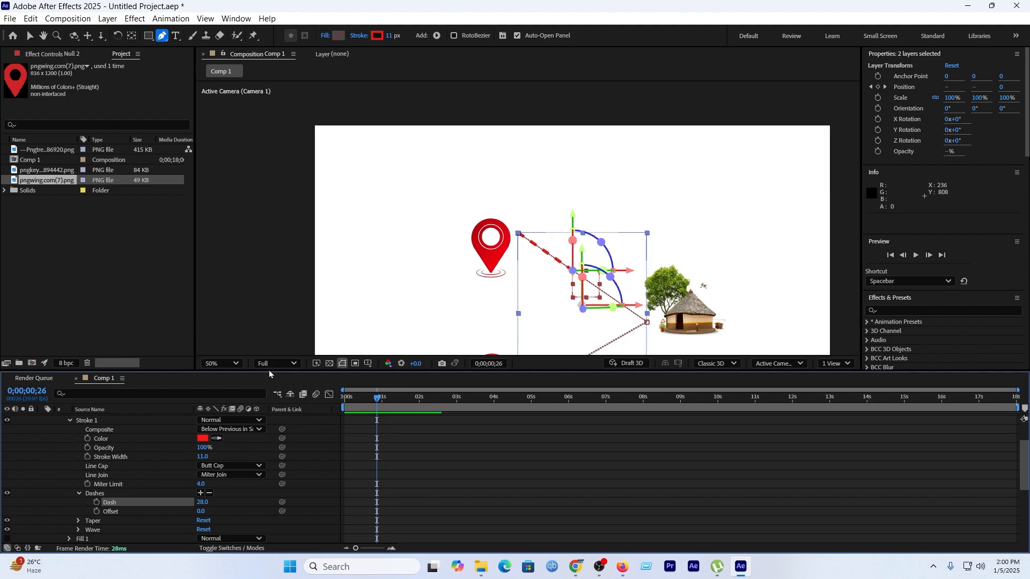
click(221, 364)
click(225, 162)
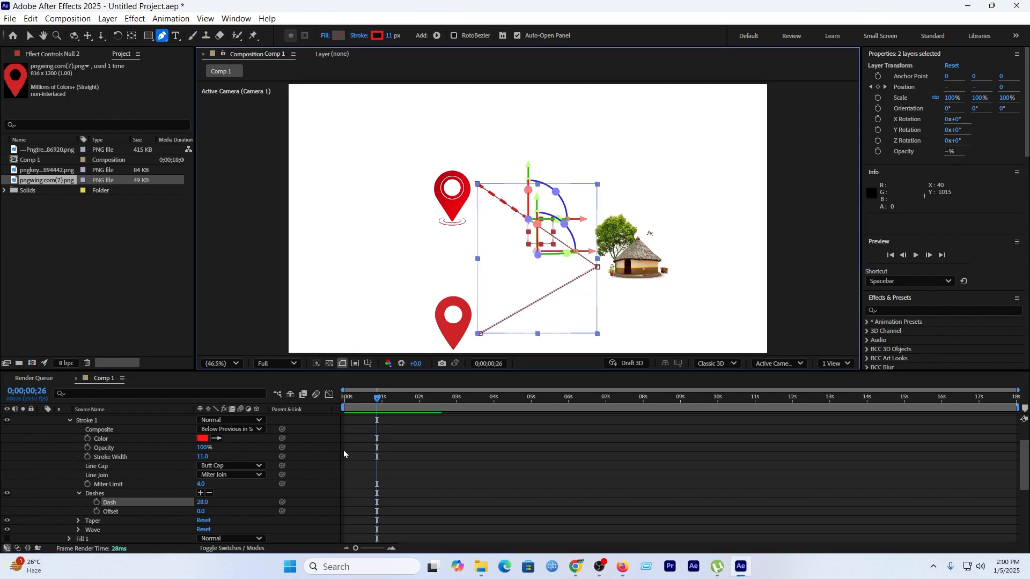
Play the dashed route animation from the start past its last keyframe, and collapse the properties of Shape Layer 1.
click(343, 399)
key(space)
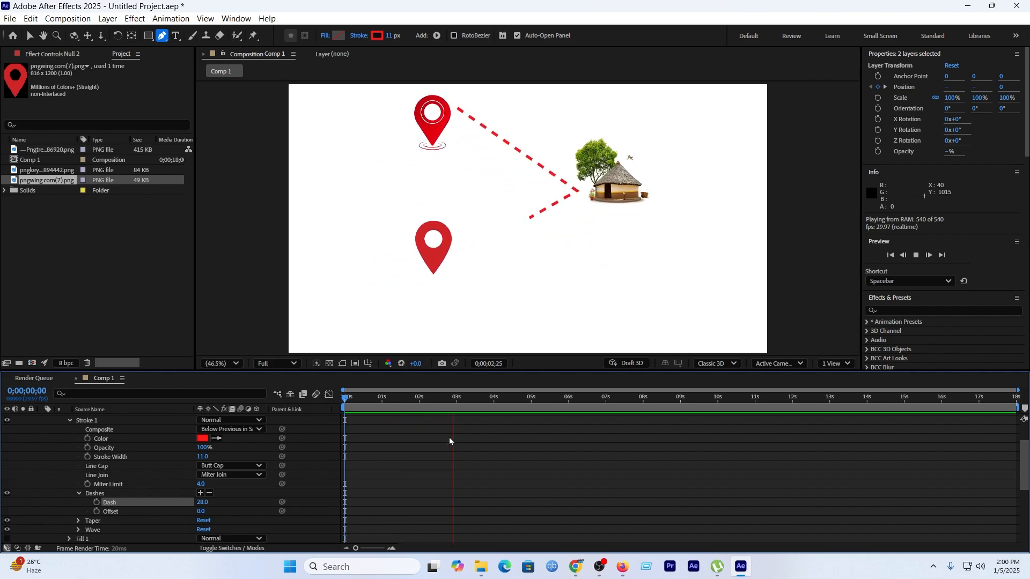
key(space)
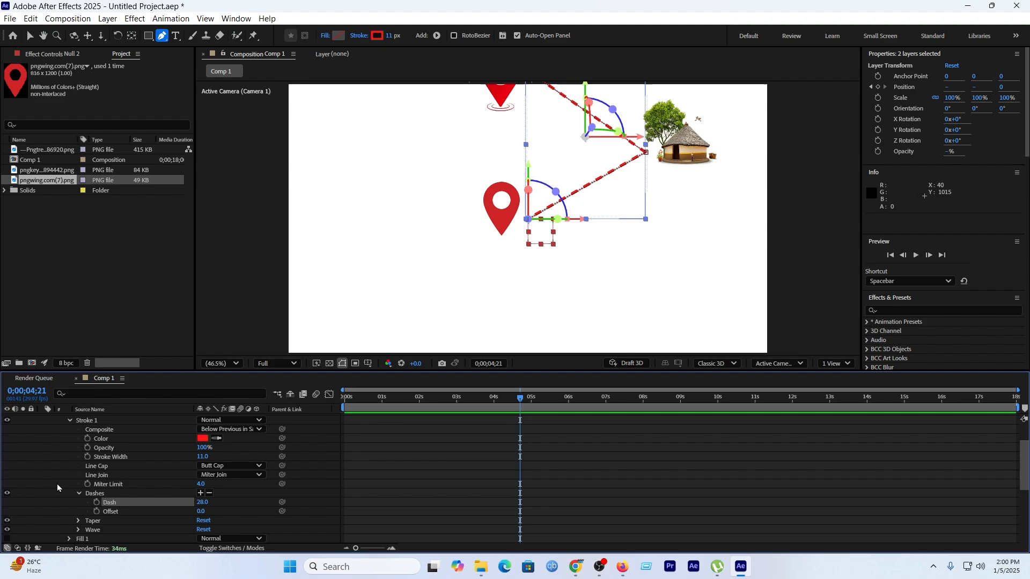
scroll(48, 477, up, 3)
click(43, 420)
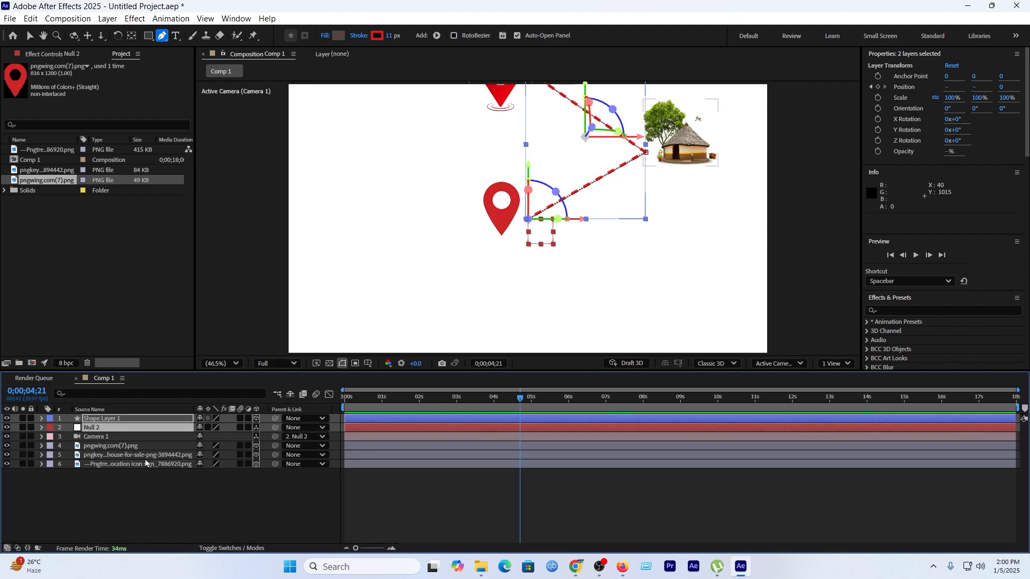